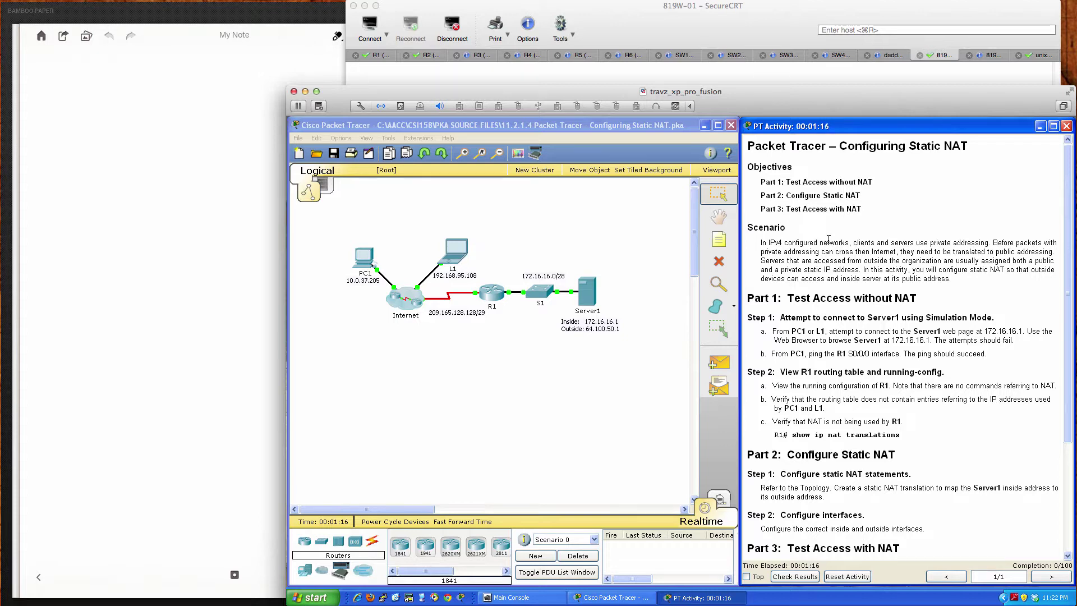
Try to load Server1's web page at its outside address 64.100.50.1 in PC1's web browser, and close the browser.
{"action": "scroll", "coordinate": [828, 239], "scroll_direction": "down", "scroll_amount": 1}
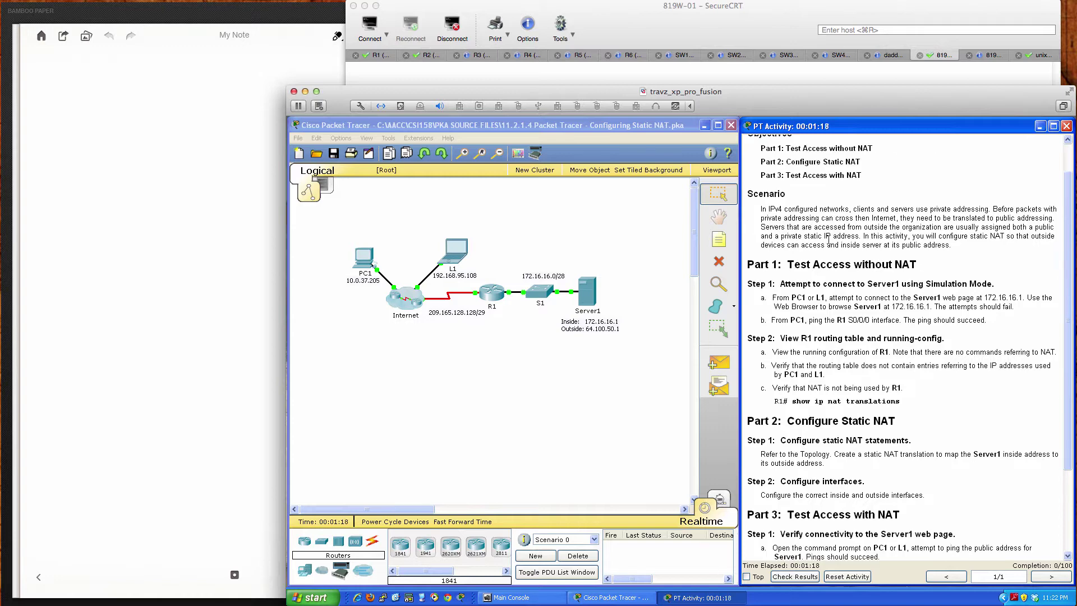
{"action": "scroll", "coordinate": [828, 239], "scroll_direction": "down", "scroll_amount": 2}
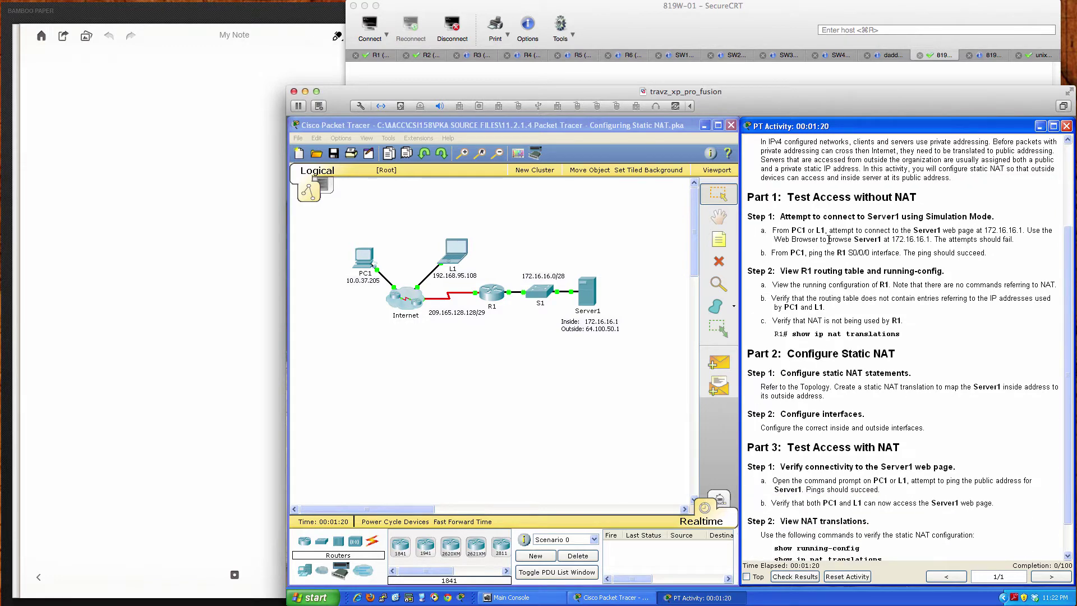
{"action": "scroll", "coordinate": [828, 240], "scroll_direction": "up", "scroll_amount": 3}
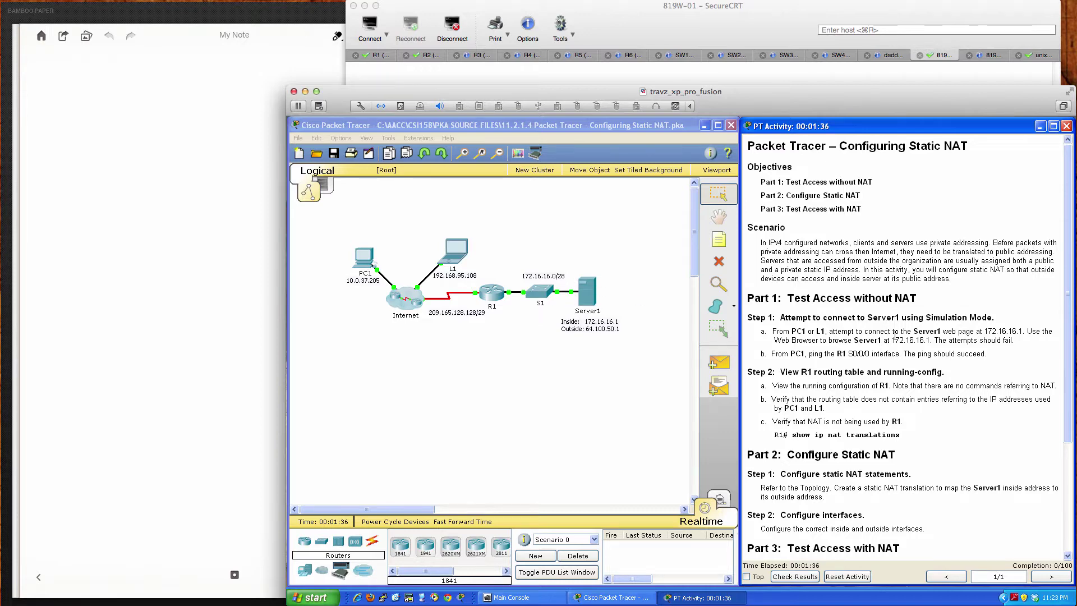
{"action": "scroll", "coordinate": [894, 335], "scroll_direction": "down", "scroll_amount": 4}
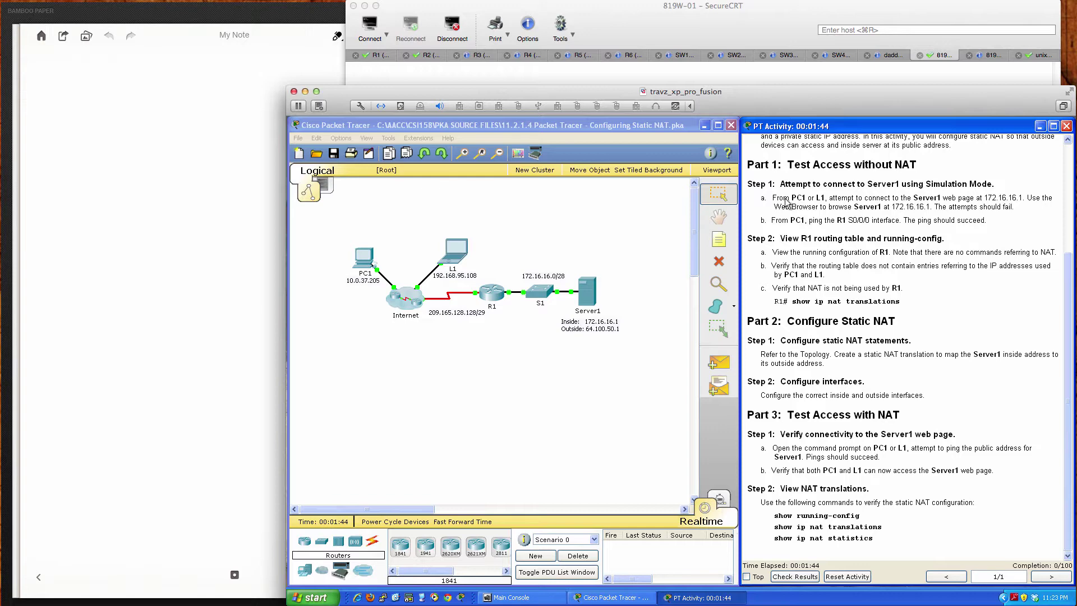
{"action": "left_click", "coordinate": [363, 262]}
{"action": "left_click_drag", "start_coordinate": [662, 217], "coordinate": [824, 250]}
{"action": "left_click", "coordinate": [757, 270]}
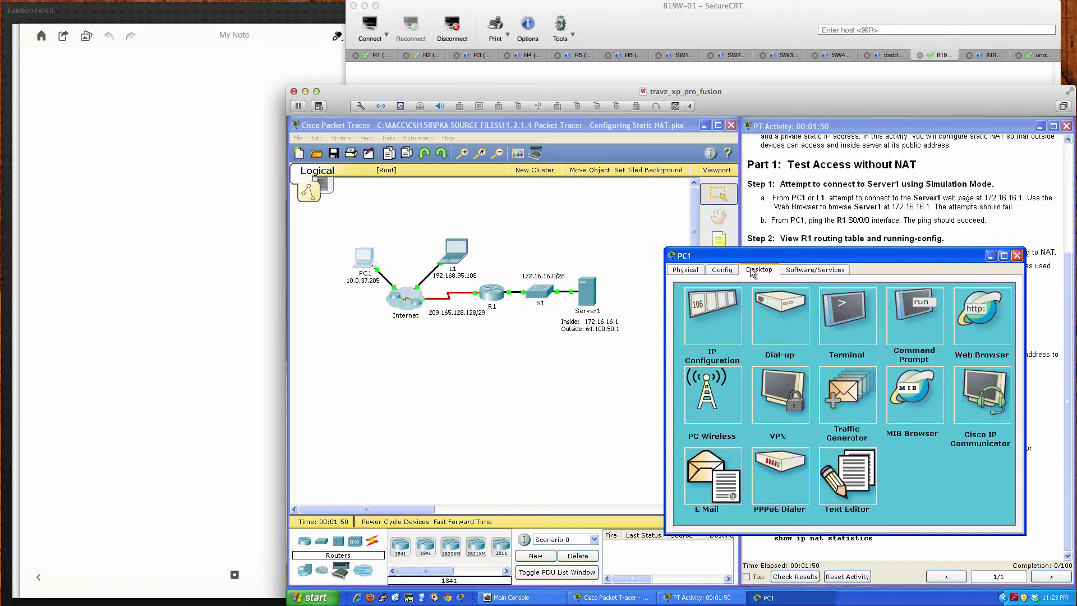
{"action": "left_click", "coordinate": [979, 317]}
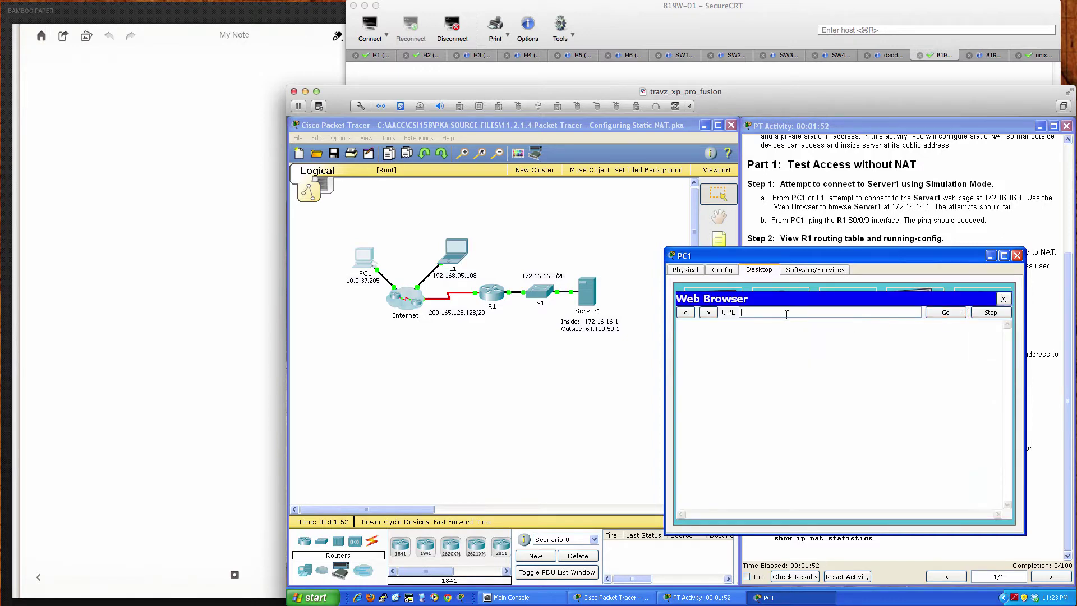
{"action": "type", "text": "64.100.50.1"}
{"action": "key", "text": "Return"}
{"action": "left_click", "coordinate": [952, 312]}
{"action": "left_click", "coordinate": [1003, 298]}
Ping Server1's outside address 64.100.50.1 from PC1's command prompt and close the PC1 window.
{"action": "left_click", "coordinate": [935, 320]}
{"action": "type", "text": "p"}
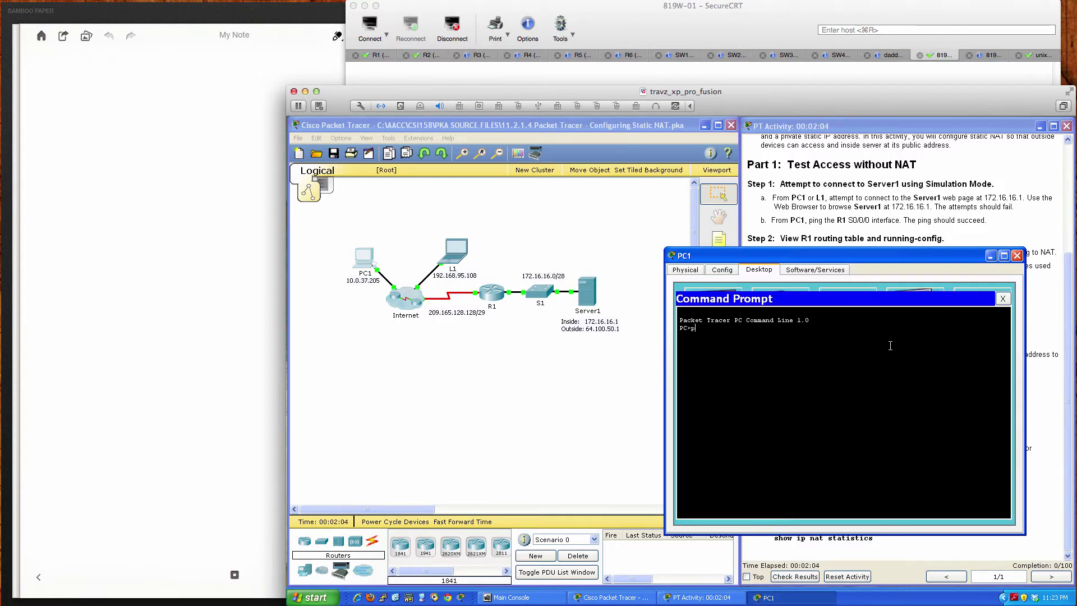
{"action": "type", "text": "ing 64.100.50.1"}
{"action": "key", "text": "Return"}
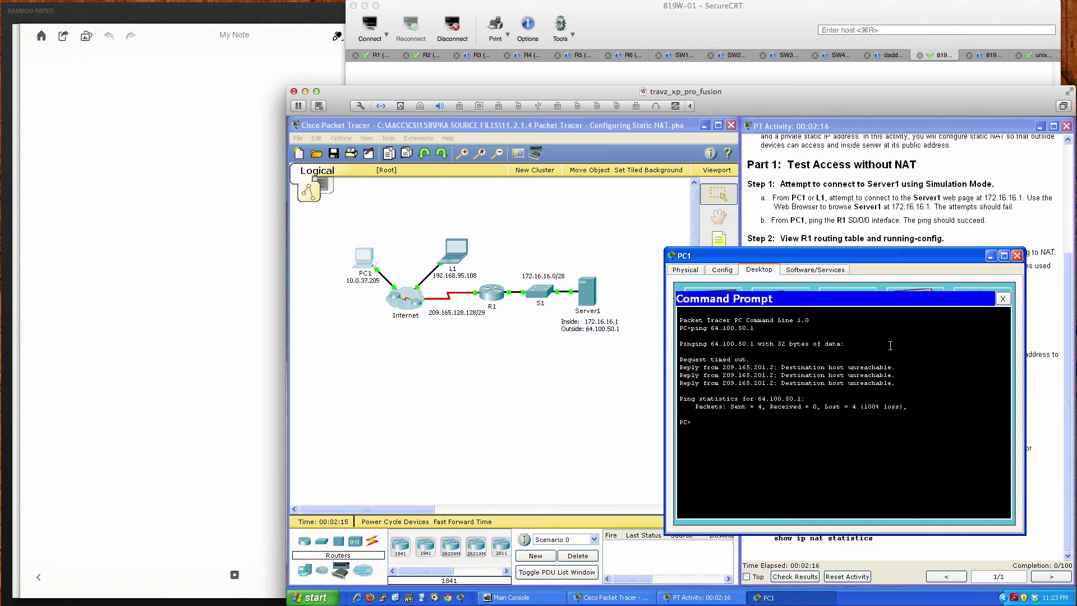
{"action": "left_click", "coordinate": [1002, 298]}
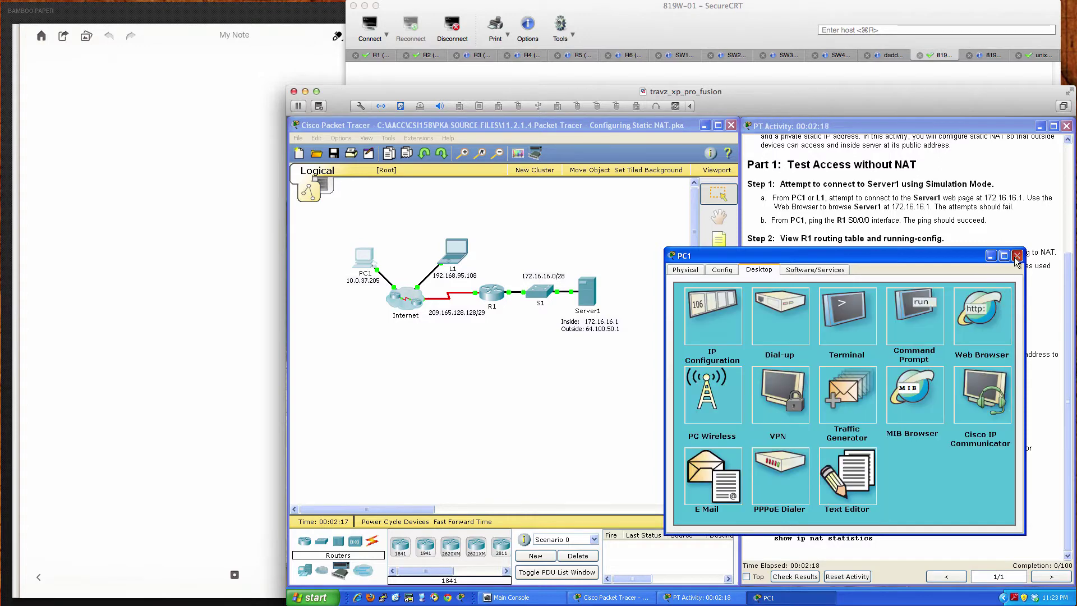
{"action": "left_click", "coordinate": [1017, 255]}
Try to load Server1's web page at 64.100.50.1 in laptop L1's web browser, and close the browser.
{"action": "left_click", "coordinate": [454, 251]}
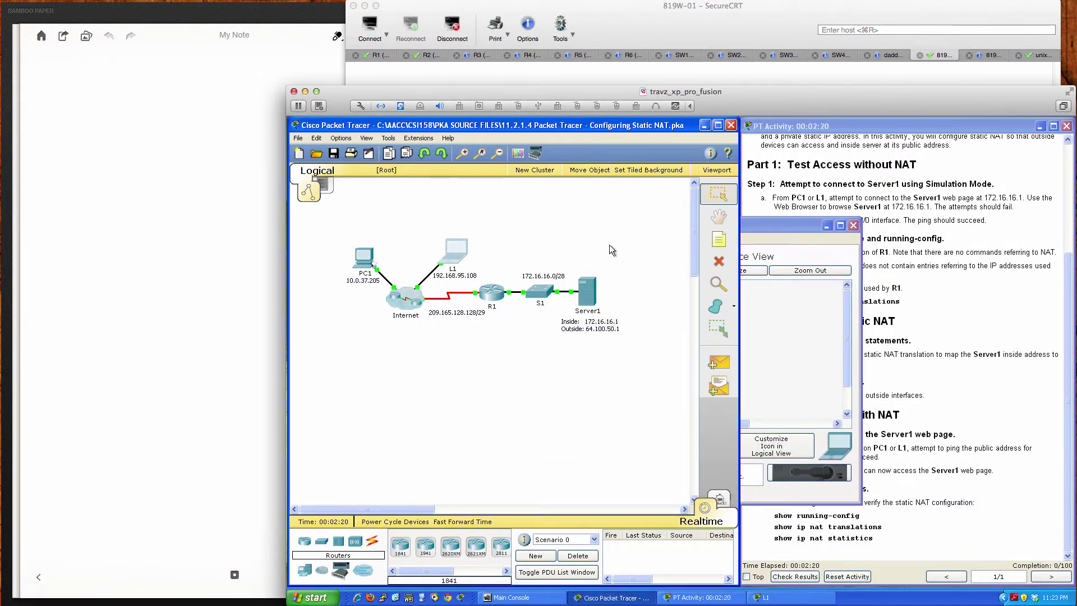
{"action": "left_click", "coordinate": [606, 241]}
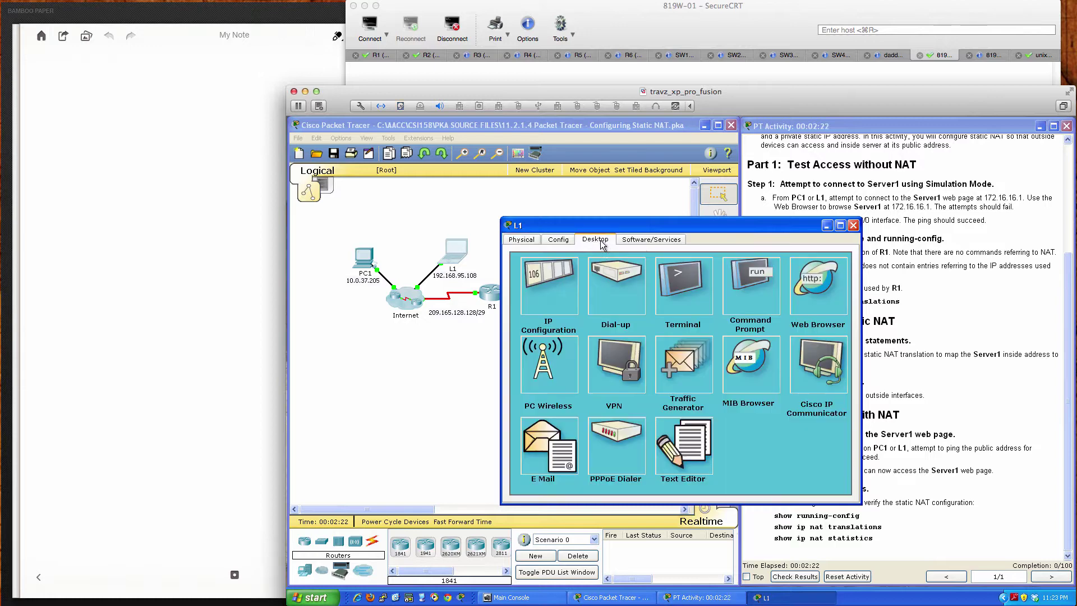
{"action": "left_click", "coordinate": [820, 277]}
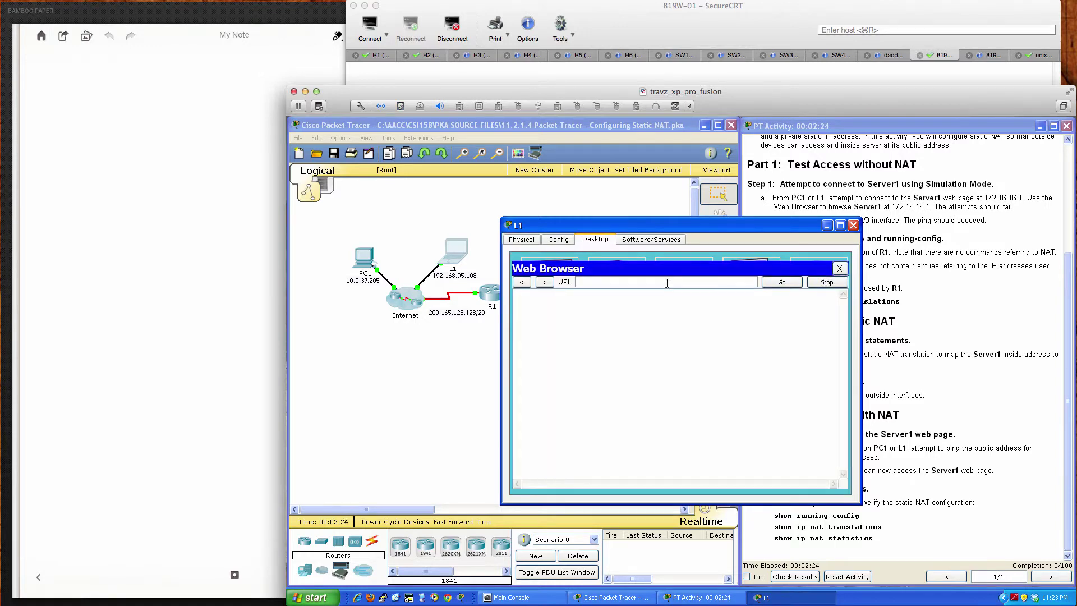
{"action": "type", "text": "64.100.50.1"}
{"action": "key", "text": "Return"}
{"action": "left_click", "coordinate": [781, 283]}
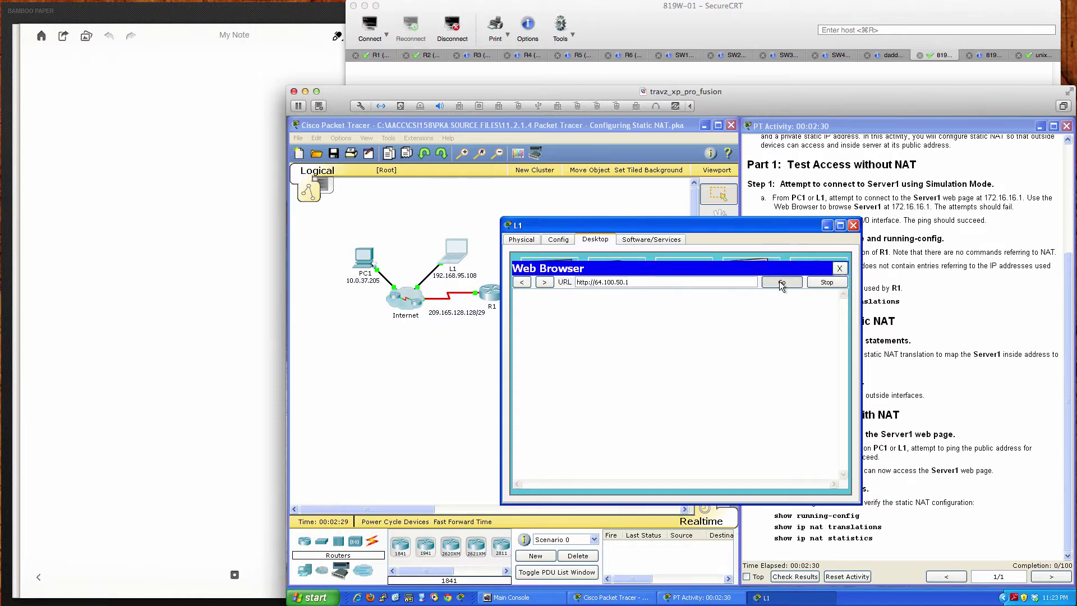
{"action": "left_click", "coordinate": [838, 268]}
Ping Server1's outside address 64.100.50.1 from L1's command prompt and close the L1 window.
{"action": "left_click", "coordinate": [752, 312]}
{"action": "type", "text": "p"}
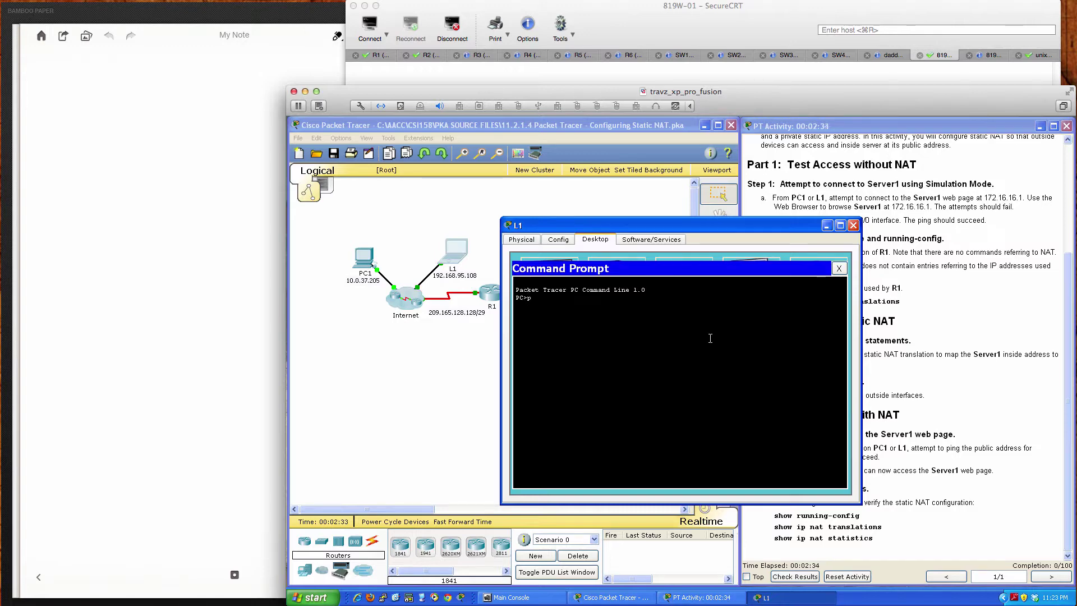
{"action": "type", "text": "ing 64.100.50.1"}
{"action": "key", "text": "Return"}
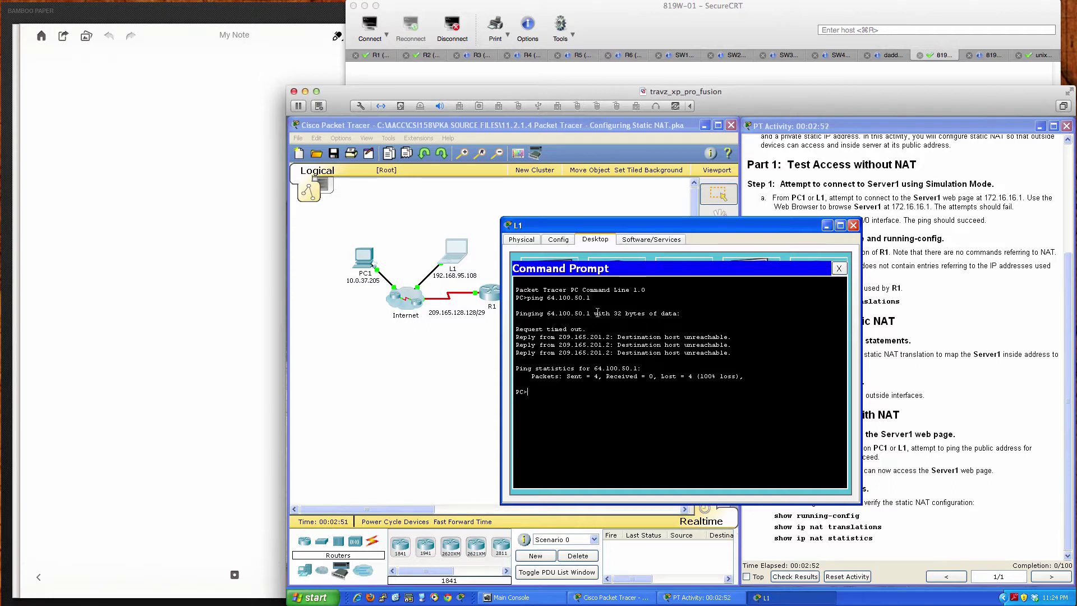
{"action": "left_click_drag", "start_coordinate": [593, 230], "coordinate": [708, 228]}
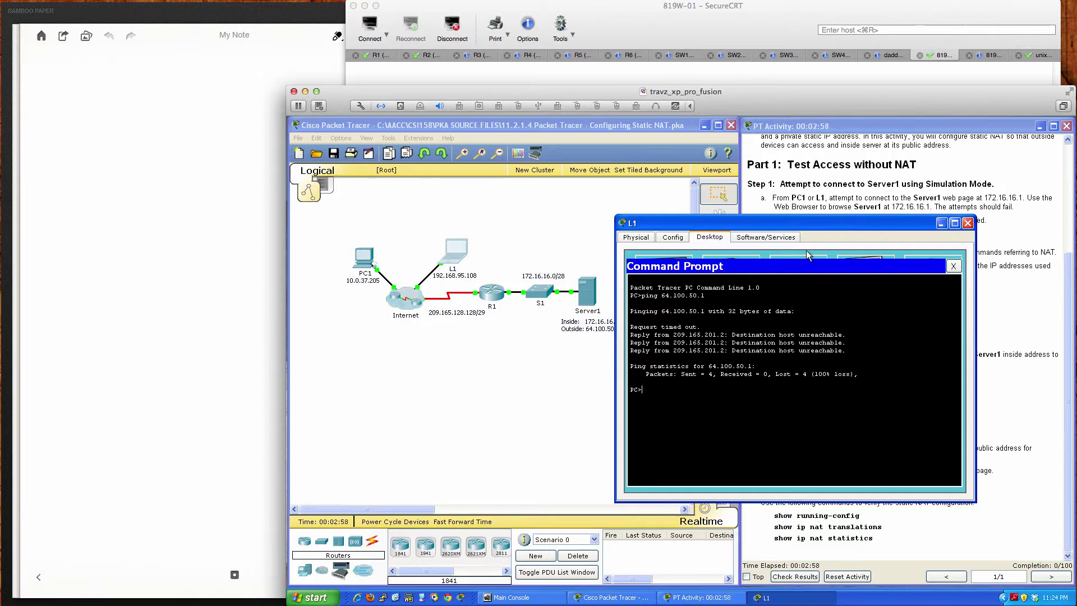
{"action": "left_click", "coordinate": [967, 223]}
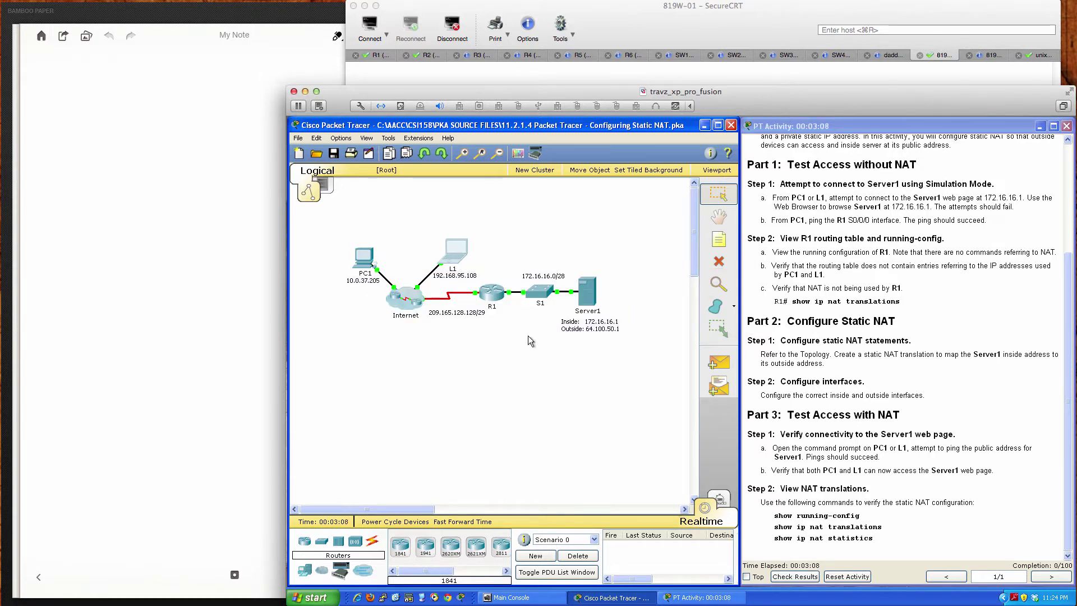
Open router R1's command line and enter privileged EXEC mode.
{"action": "left_click", "coordinate": [492, 292]}
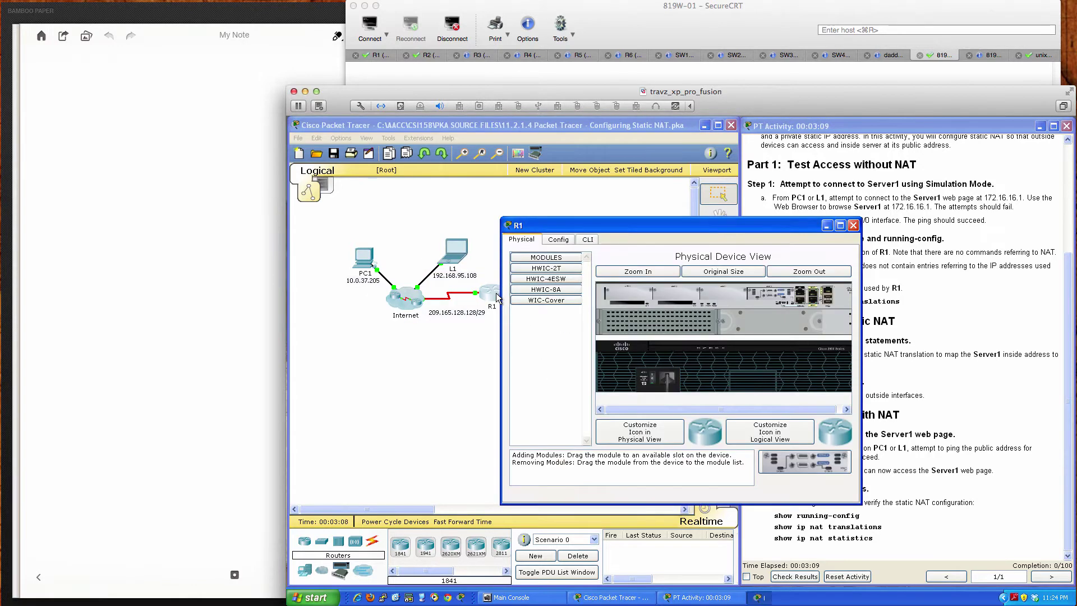
{"action": "left_click", "coordinate": [587, 240]}
{"action": "key", "text": "Return"}
{"action": "key", "text": "Return"}
{"action": "key", "text": "Return"}
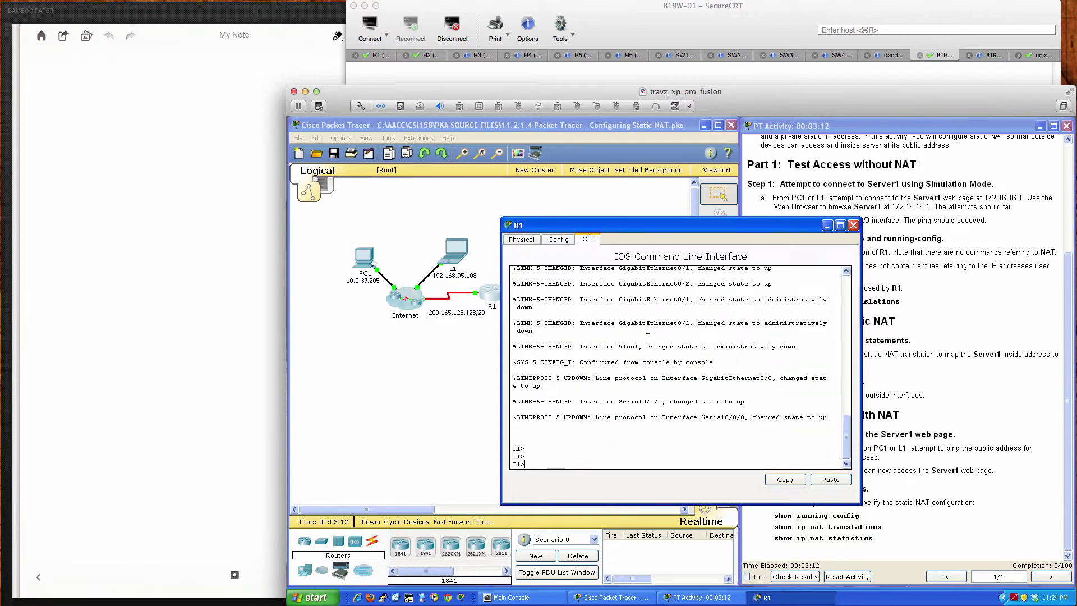
{"action": "type", "text": "en"}
{"action": "key", "text": "Return"}
{"action": "key", "text": "Return"}
Display R1's brief IP interface summary with "sh ip inter brief".
{"action": "type", "text": "sh"}
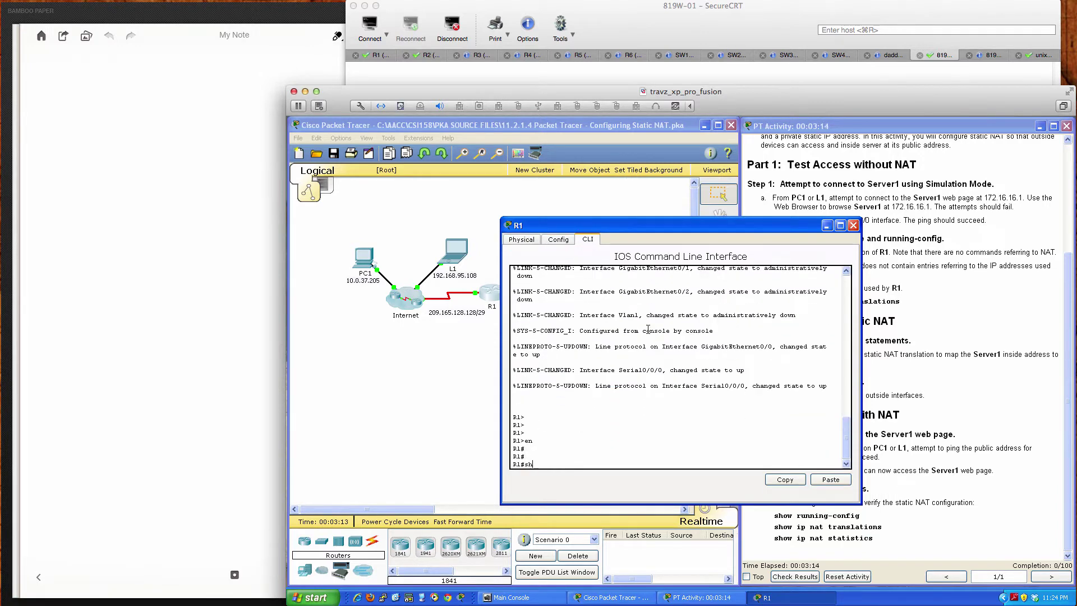
{"action": "type", "text": " ip inter bri"}
{"action": "key", "text": "Tab"}
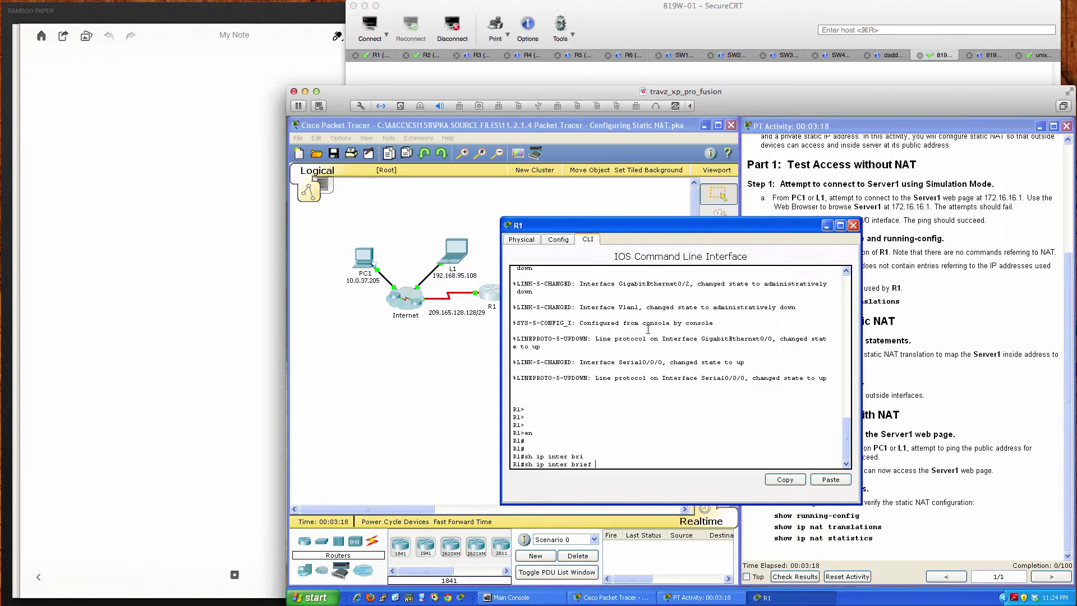
{"action": "key", "text": "Return"}
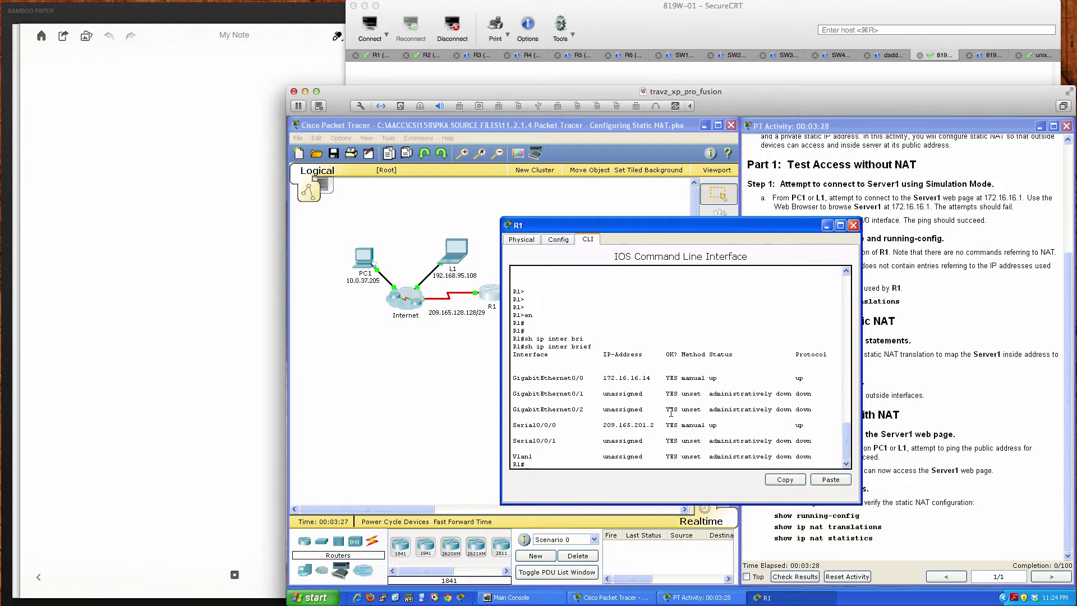
Ping R1's Serial0/0/0 address 209.165.201.2 from PC1's command prompt, and close the PC1 and R1 windows.
{"action": "left_click", "coordinate": [449, 359]}
{"action": "left_click", "coordinate": [357, 263]}
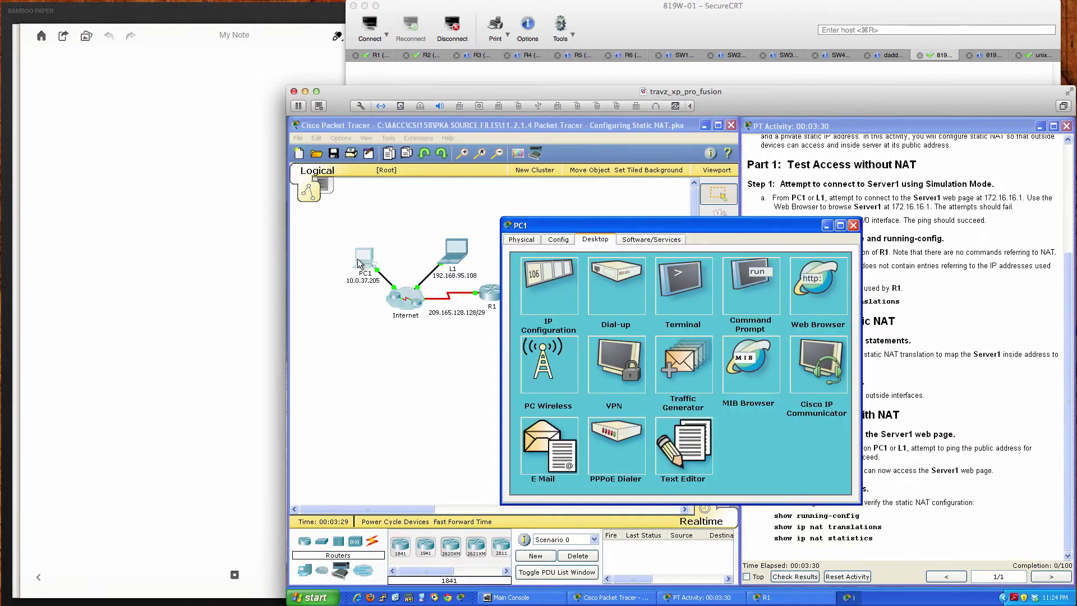
{"action": "left_click_drag", "start_coordinate": [609, 228], "coordinate": [458, 267]}
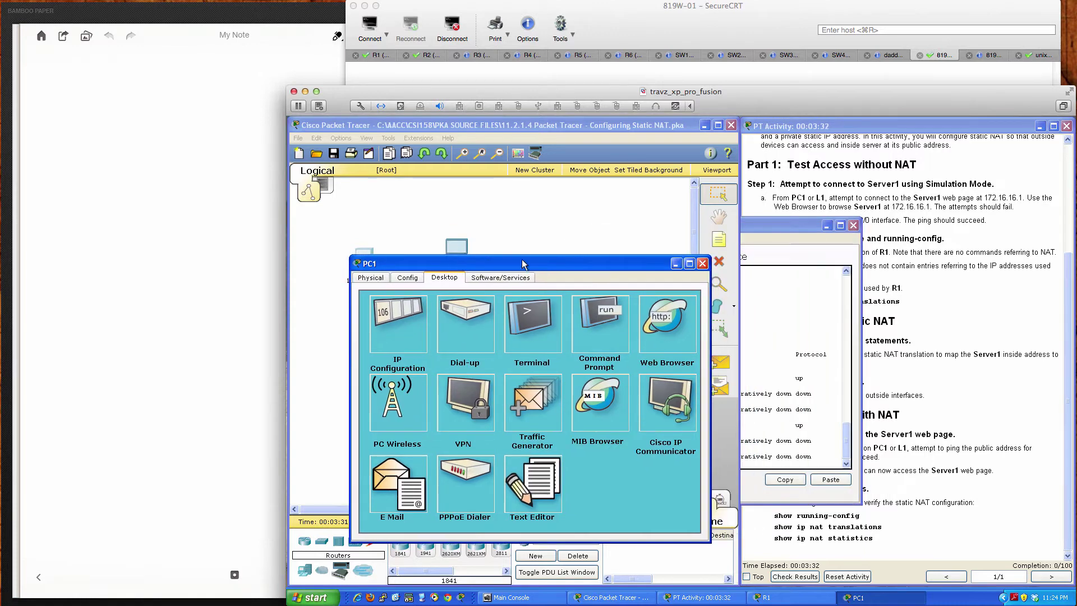
{"action": "left_click", "coordinate": [773, 224]}
{"action": "left_click_drag", "start_coordinate": [772, 224], "coordinate": [965, 254]}
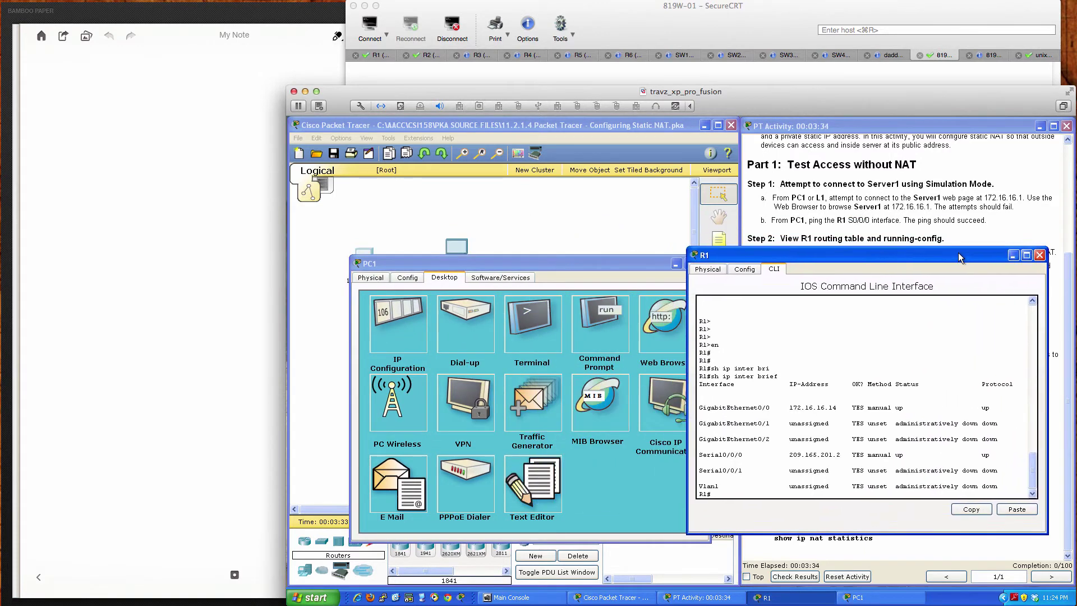
{"action": "left_click", "coordinate": [591, 319]}
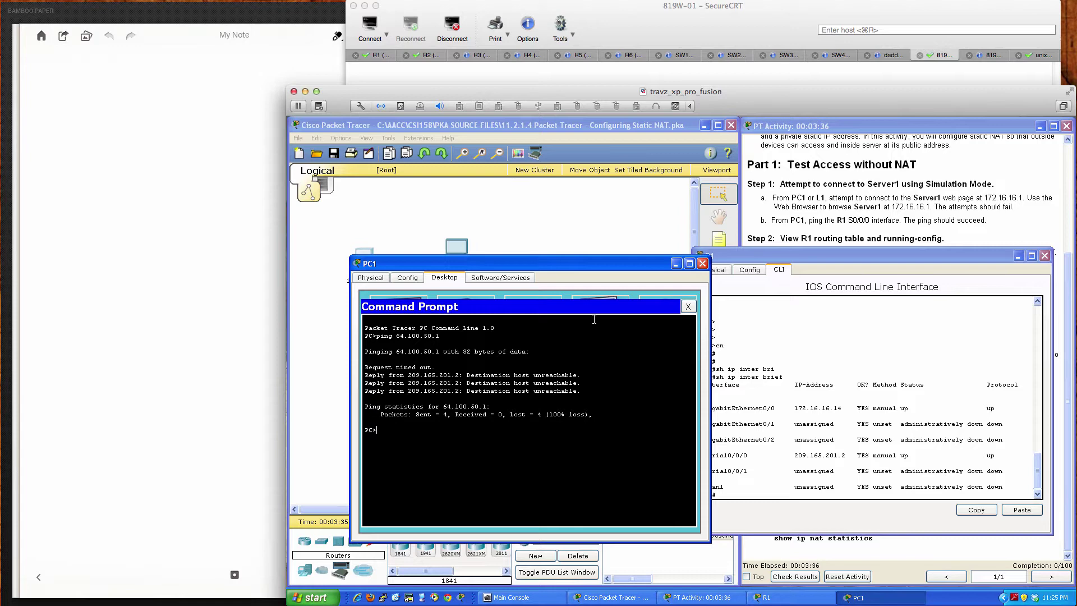
{"action": "type", "text": "ping 209.165."}
{"action": "key", "text": "BackSpace"}
{"action": "type", "text": "1.2"}
{"action": "key", "text": "Return"}
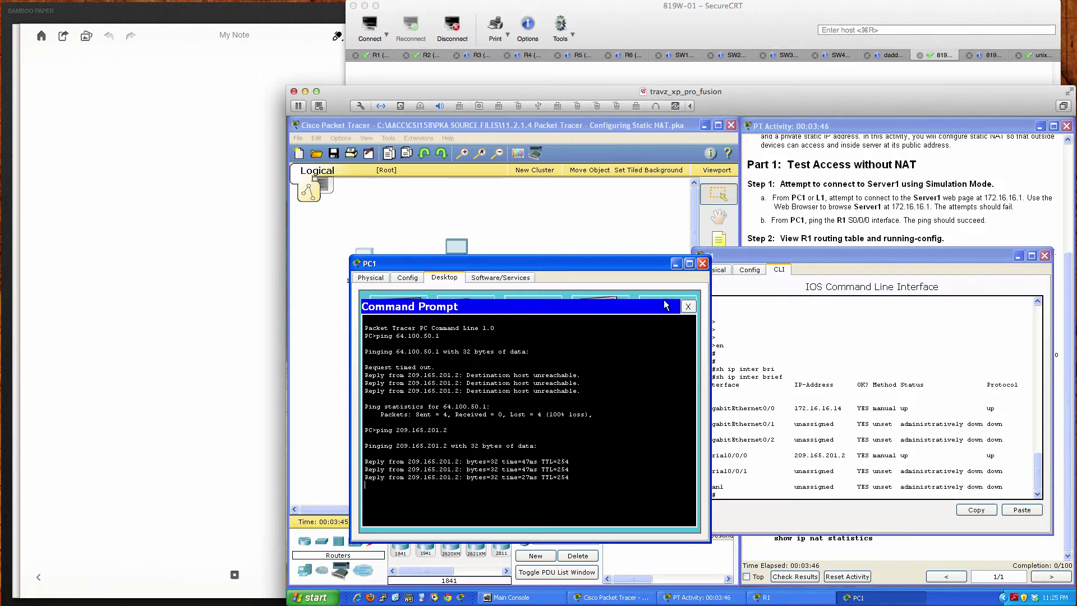
{"action": "left_click", "coordinate": [702, 263]}
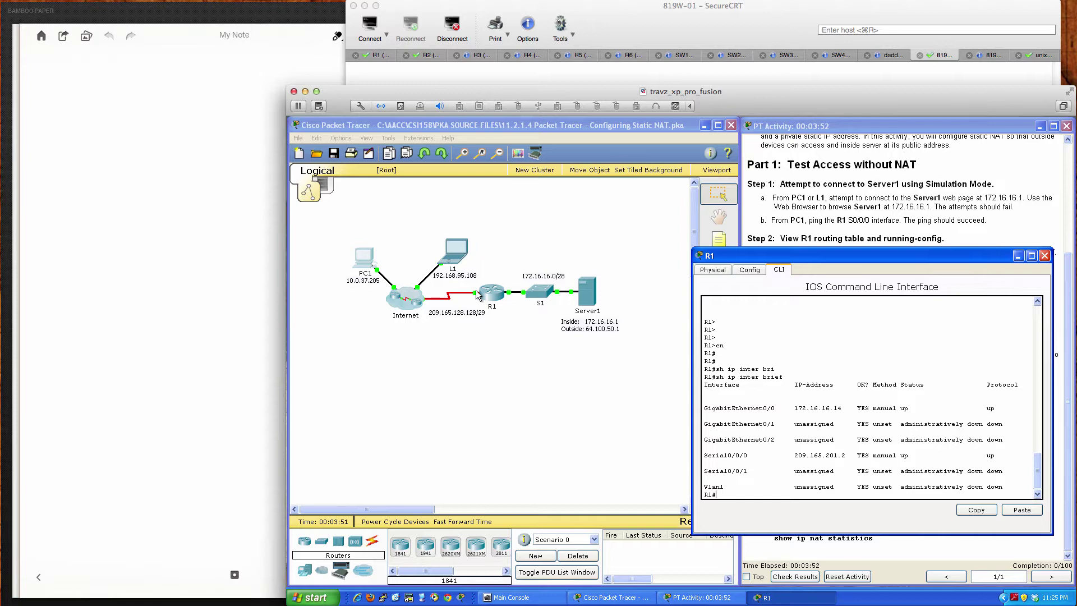
{"action": "left_click", "coordinate": [1044, 256]}
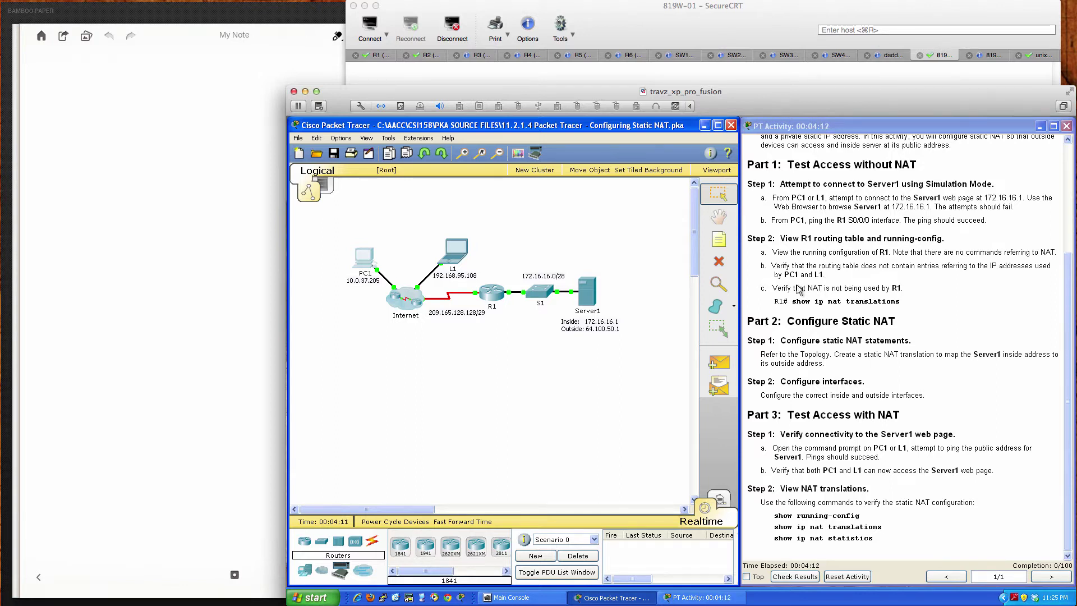
Display R1's full running configuration with "sh run" through to its end, to check for NAT commands.
{"action": "left_click", "coordinate": [490, 295]}
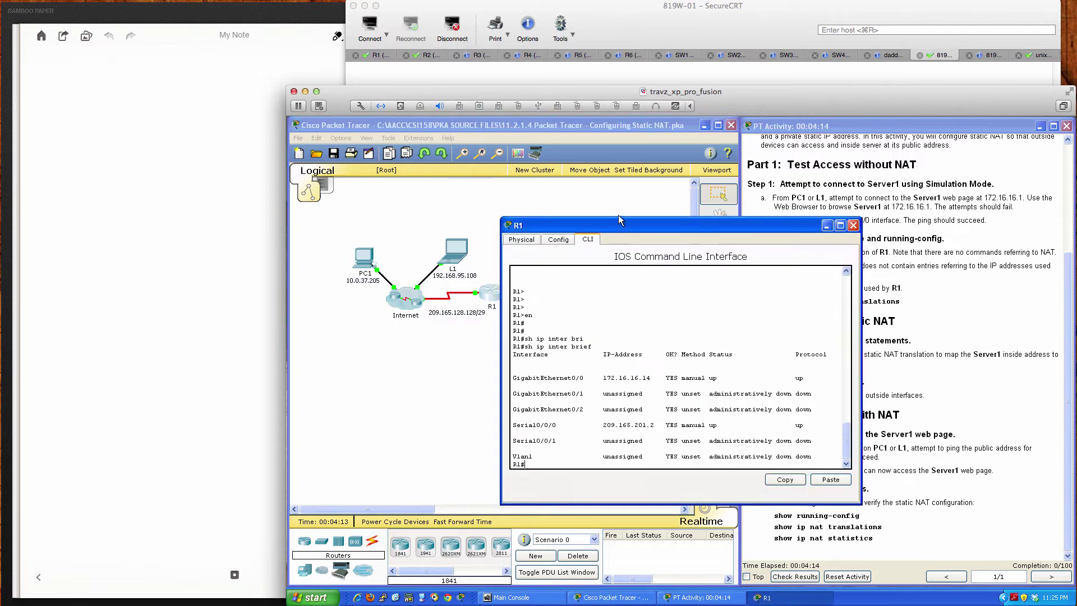
{"action": "left_click_drag", "start_coordinate": [627, 225], "coordinate": [457, 296]}
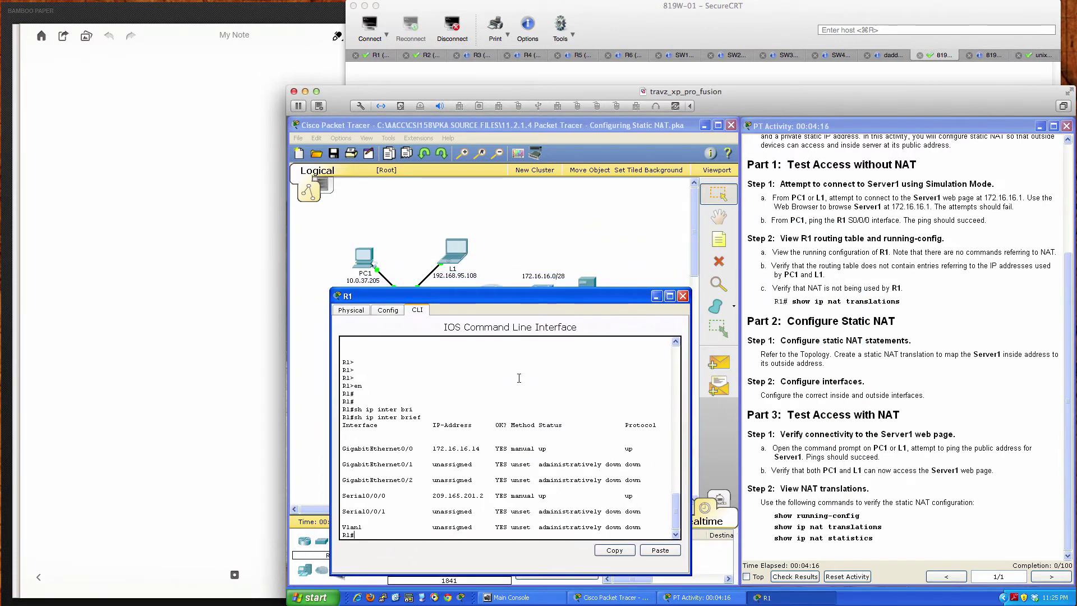
{"action": "key", "text": "Return"}
{"action": "key", "text": "Return"}
{"action": "type", "text": "sh run"}
{"action": "key", "text": "Return"}
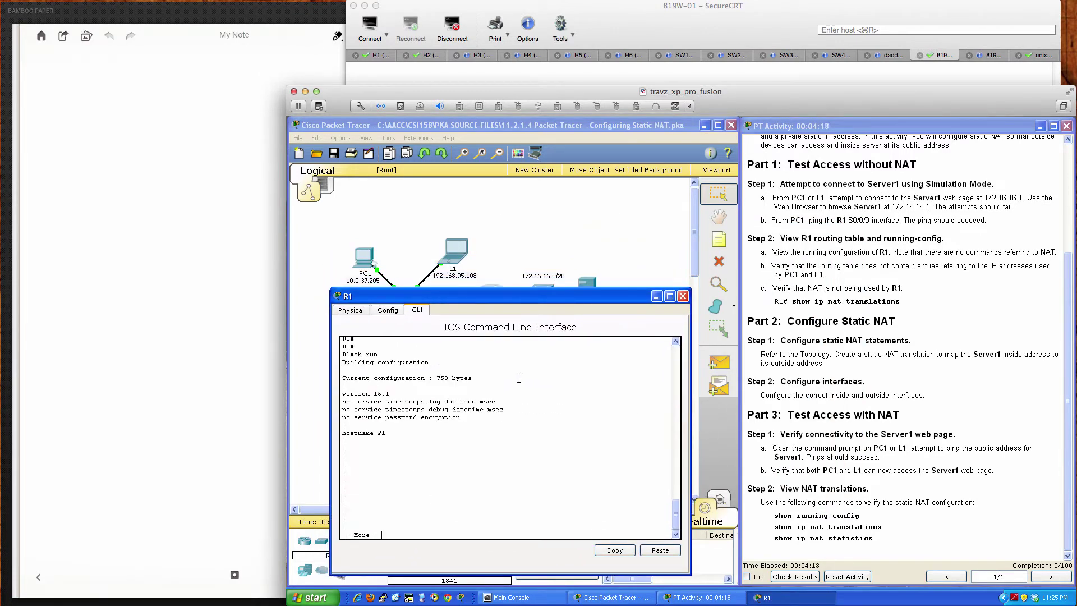
{"action": "key", "text": "space"}
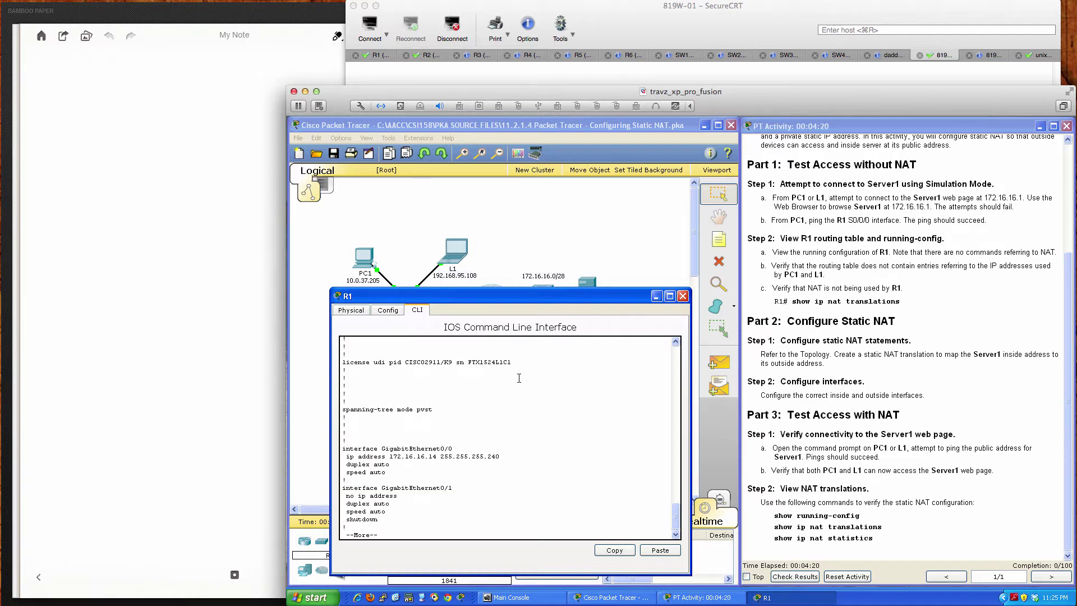
{"action": "key", "text": "space"}
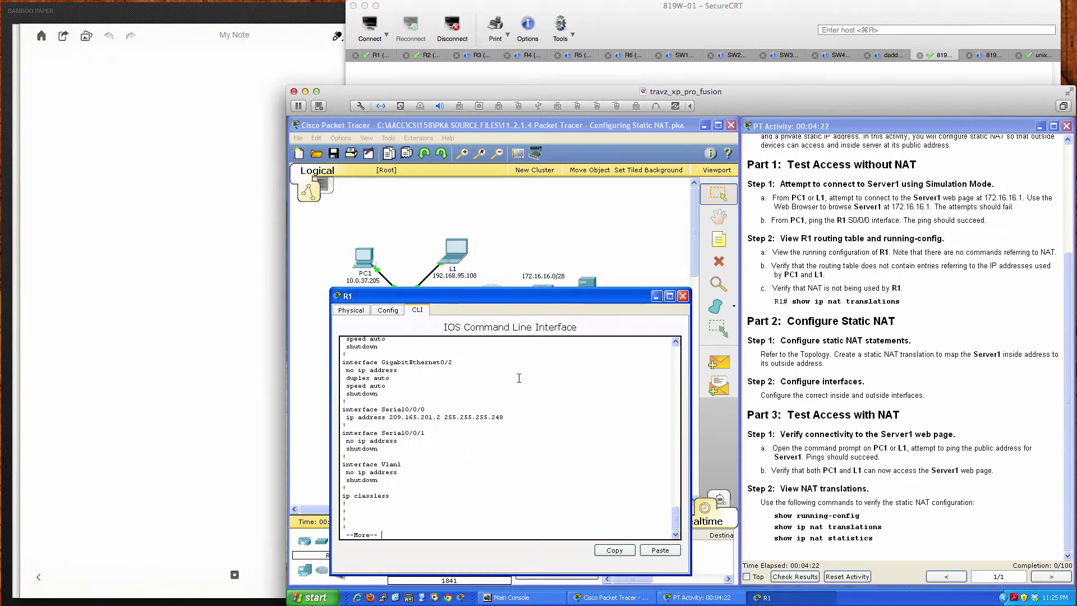
{"action": "key", "text": "space"}
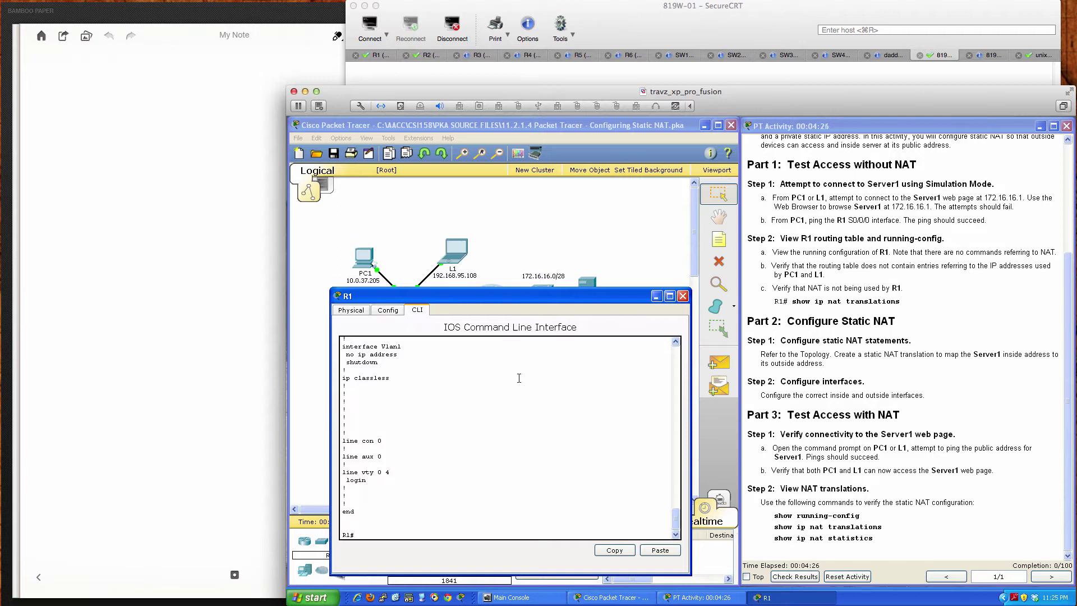
Check R1 for active NAT entries with "sh ip nat translations", and close the R1 window.
{"action": "key", "text": "Return"}
{"action": "key", "text": "Return"}
{"action": "key", "text": "Return"}
{"action": "key", "text": "Return"}
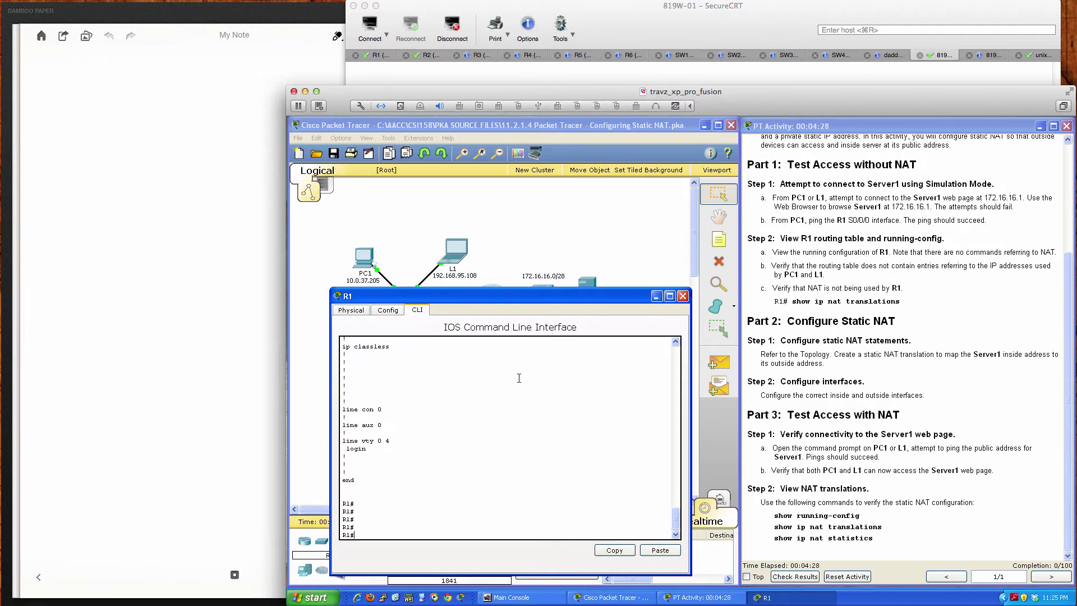
{"action": "type", "text": "sh ip nat tr"}
{"action": "key", "text": "Tab"}
{"action": "key", "text": "Return"}
{"action": "key", "text": "Return"}
{"action": "key", "text": "Return"}
{"action": "key", "text": "Return"}
{"action": "key", "text": "Return"}
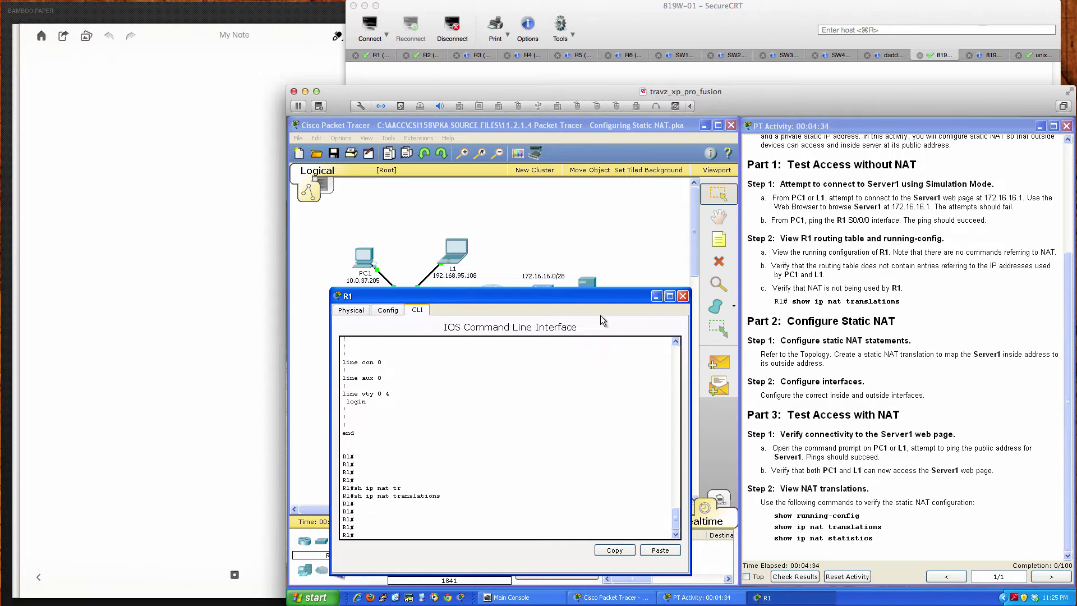
{"action": "left_click", "coordinate": [682, 295]}
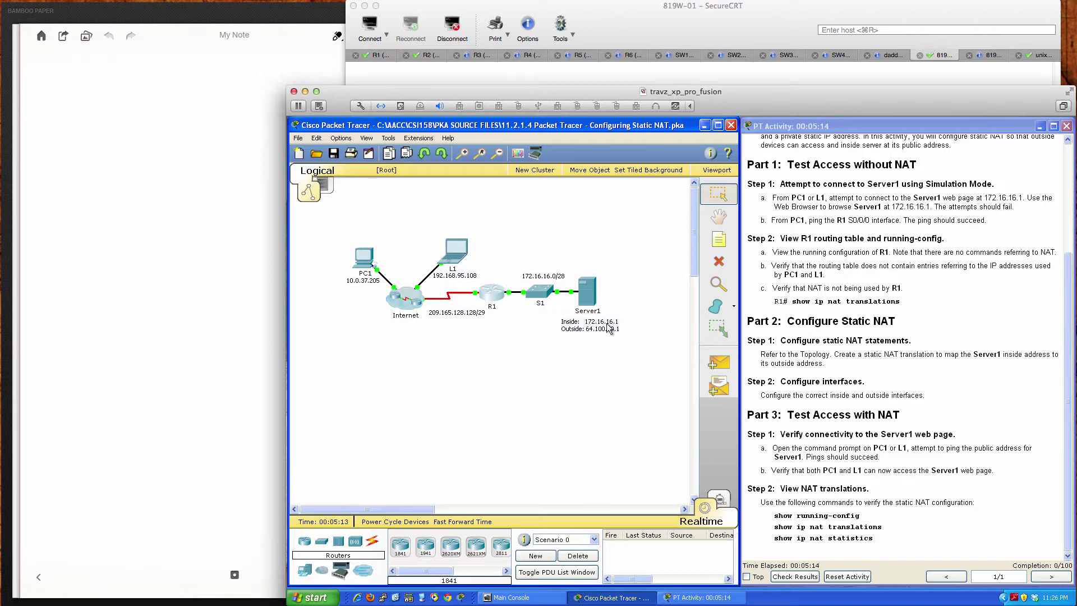
Reopen R1's command line and move its window below the topology diagram, clear of the activity instructions.
{"action": "left_click", "coordinate": [496, 294]}
{"action": "left_click_drag", "start_coordinate": [610, 227], "coordinate": [740, 275]}
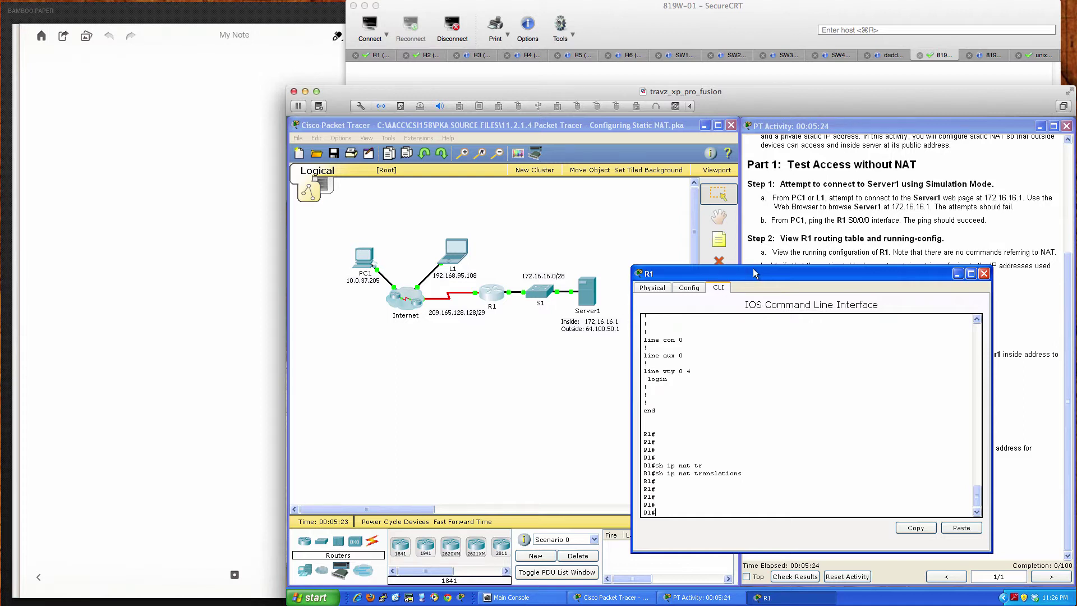
{"action": "left_click_drag", "start_coordinate": [753, 273], "coordinate": [473, 309]}
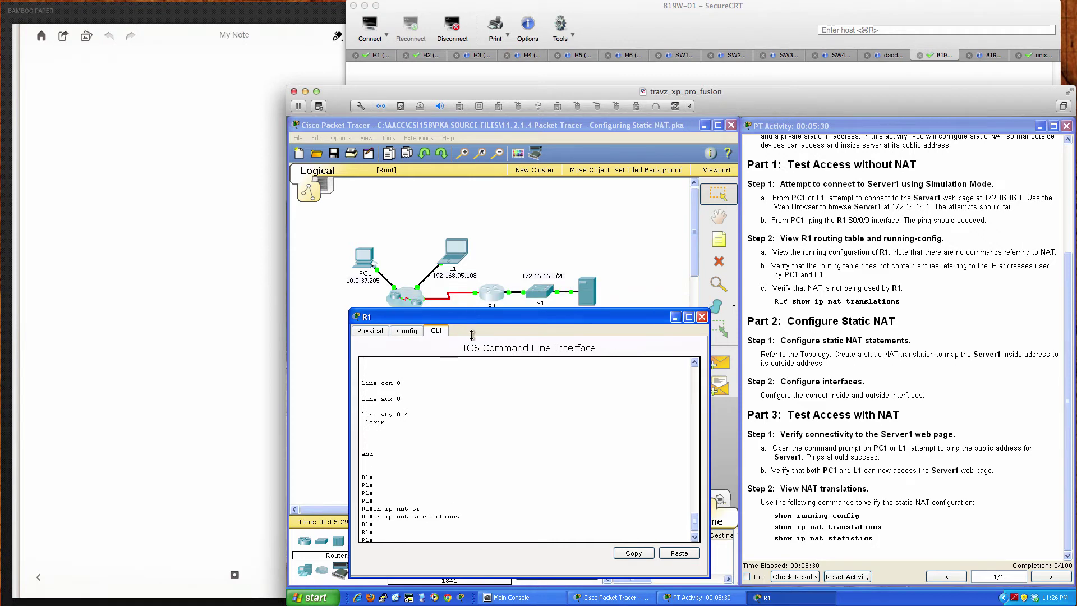
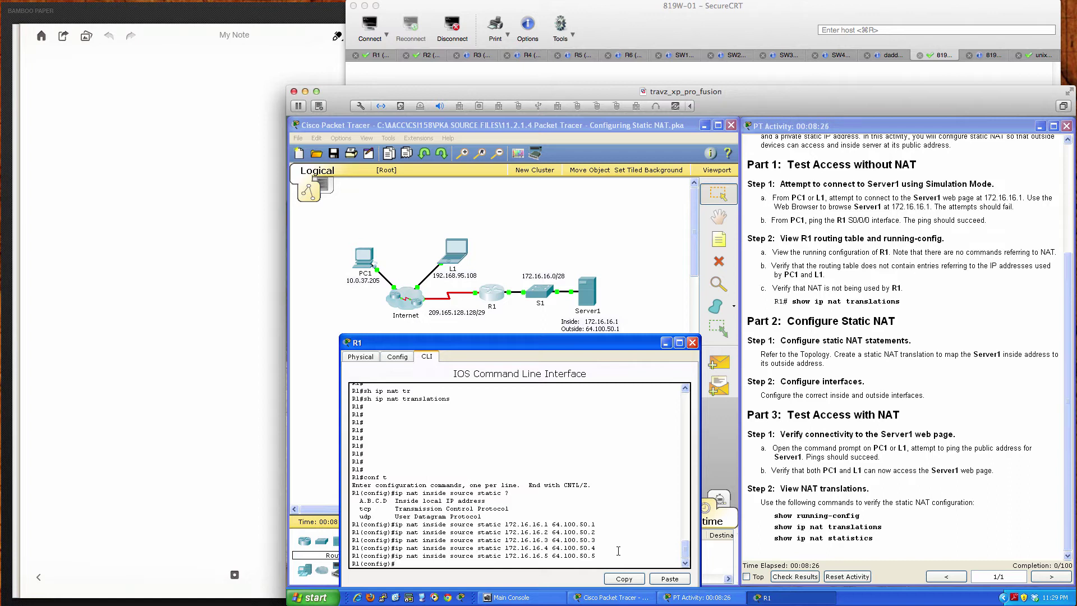
Remove R1's static NAT mappings of 172.16.16.2 to 64.100.50.2 and 172.16.16.3 to 64.100.50.3.
{"action": "key", "text": "Up"}
{"action": "key", "text": "Up"}
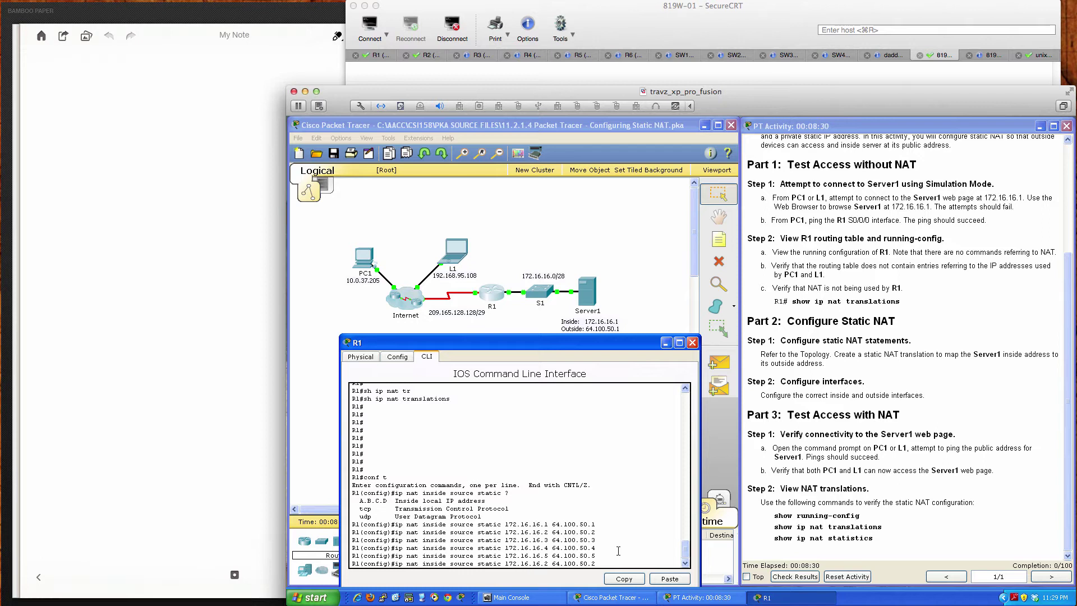
{"action": "key", "text": "ctrl+a"}
{"action": "type", "text": "no"}
{"action": "key", "text": "Return"}
{"action": "key", "text": "Up"}
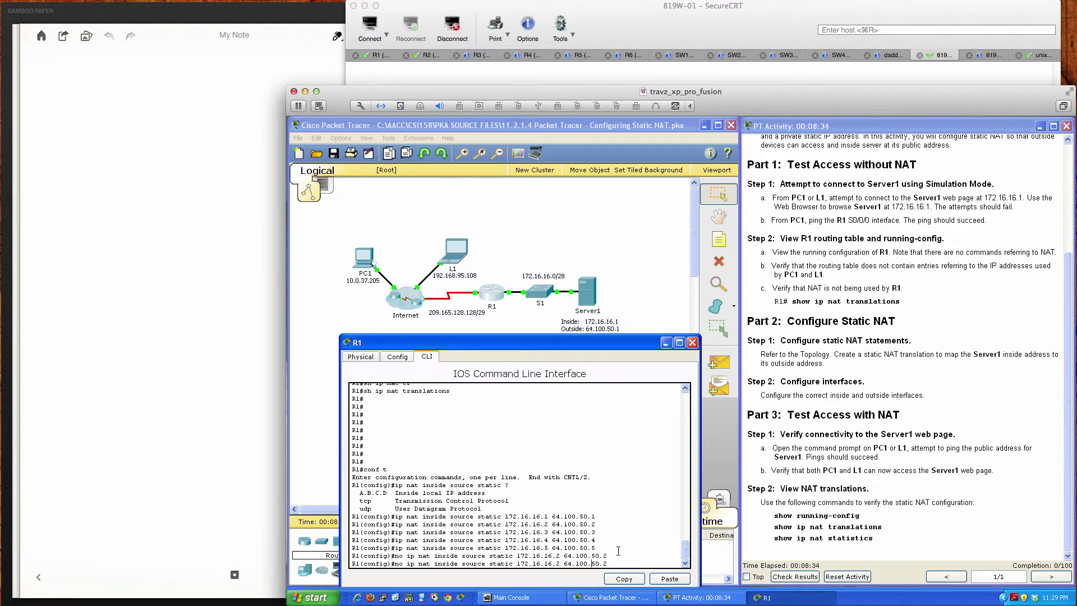
{"action": "key", "text": "Up"}
{"action": "key", "text": "Up"}
{"action": "type", "text": "no"}
{"action": "key", "text": "Return"}
Remove R1's static NAT mappings of 172.16.16.4 to 64.100.50.4 and 172.16.16.5 to 64.100.50.5.
{"action": "key", "text": "Up"}
{"action": "key", "text": "Up"}
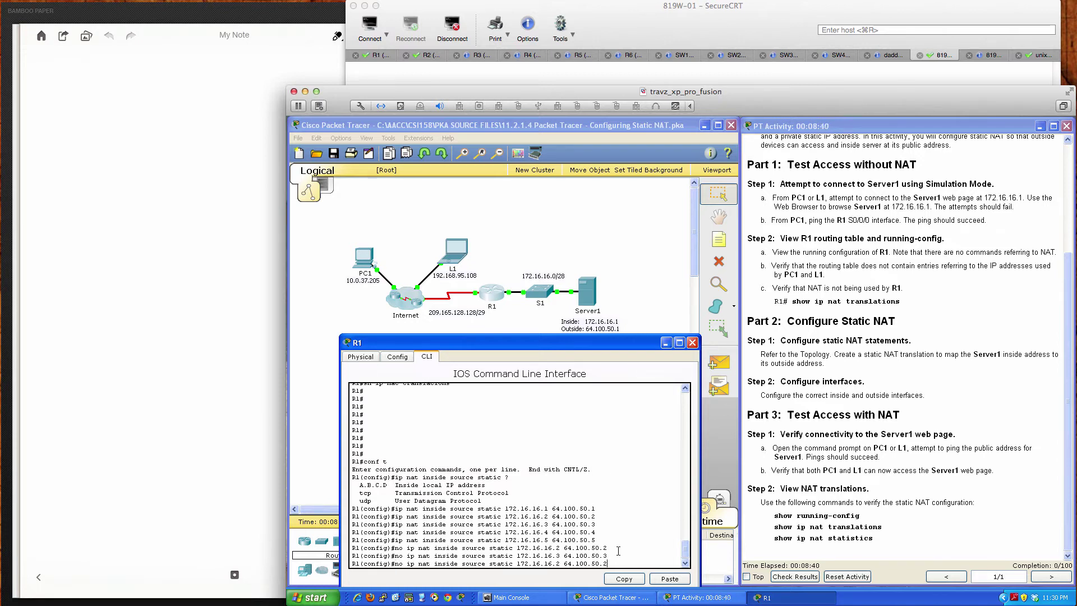
{"action": "key", "text": "Up"}
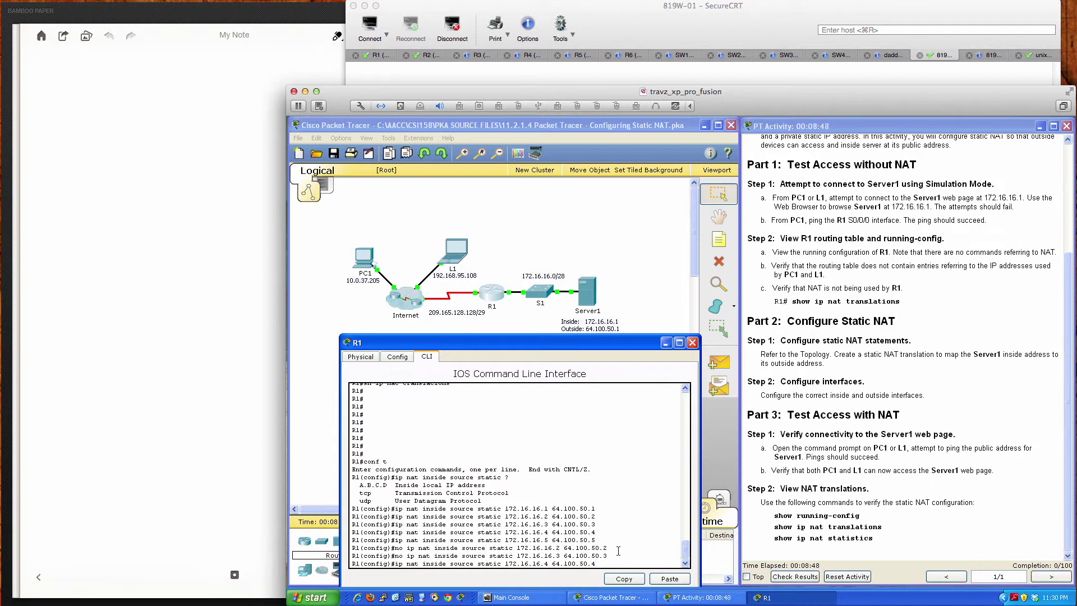
{"action": "key", "text": "Home"}
{"action": "type", "text": "no"}
{"action": "key", "text": "Return"}
{"action": "key", "text": "Up"}
{"action": "key", "text": "Up"}
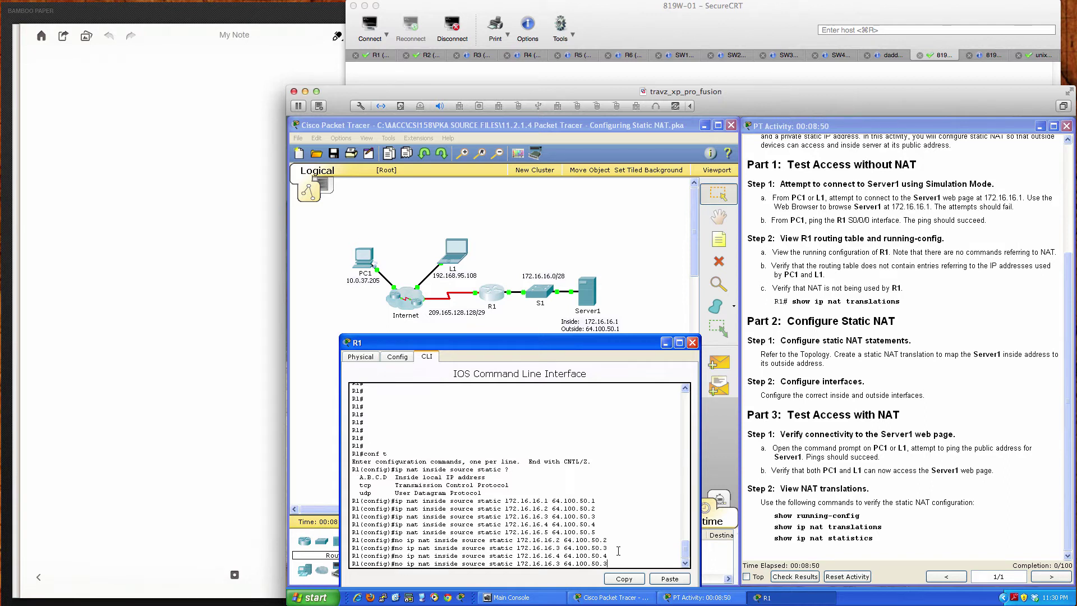
{"action": "key", "text": "Up"}
{"action": "key", "text": "Home"}
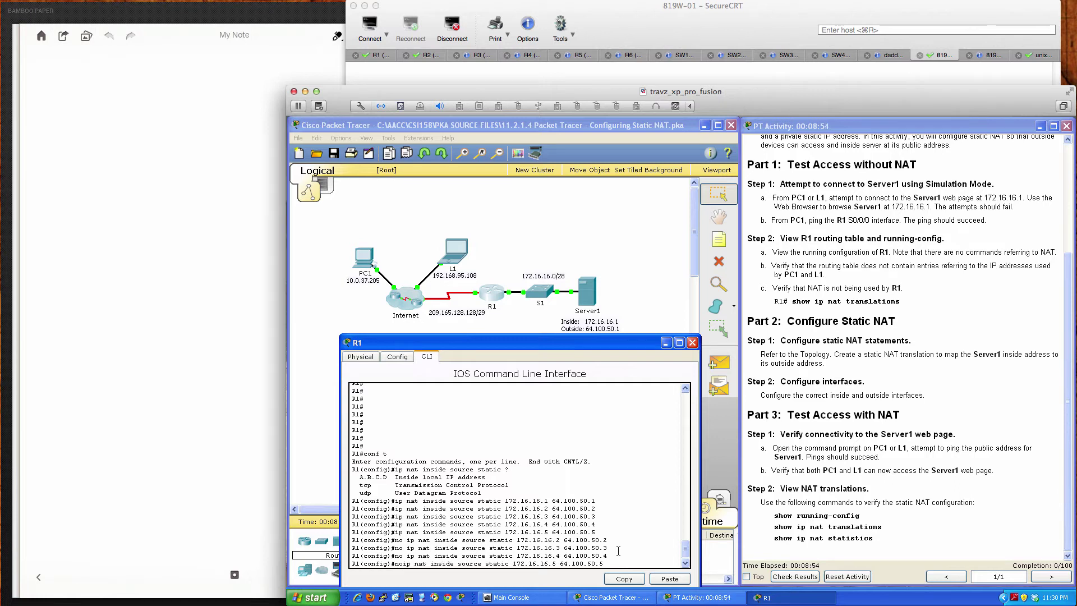
{"action": "type", "text": "no"}
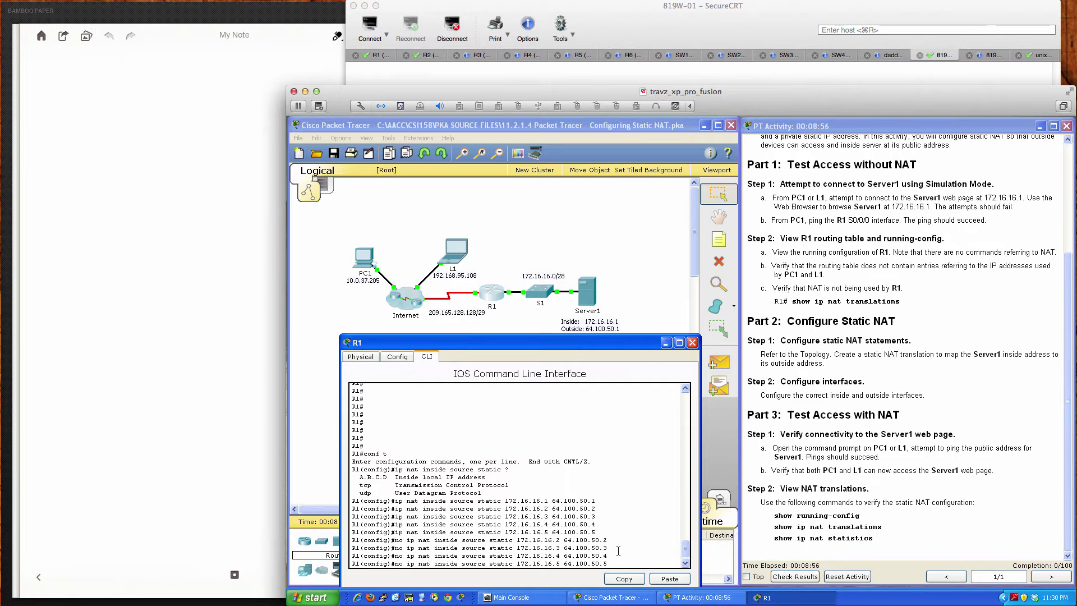
{"action": "key", "text": "Return"}
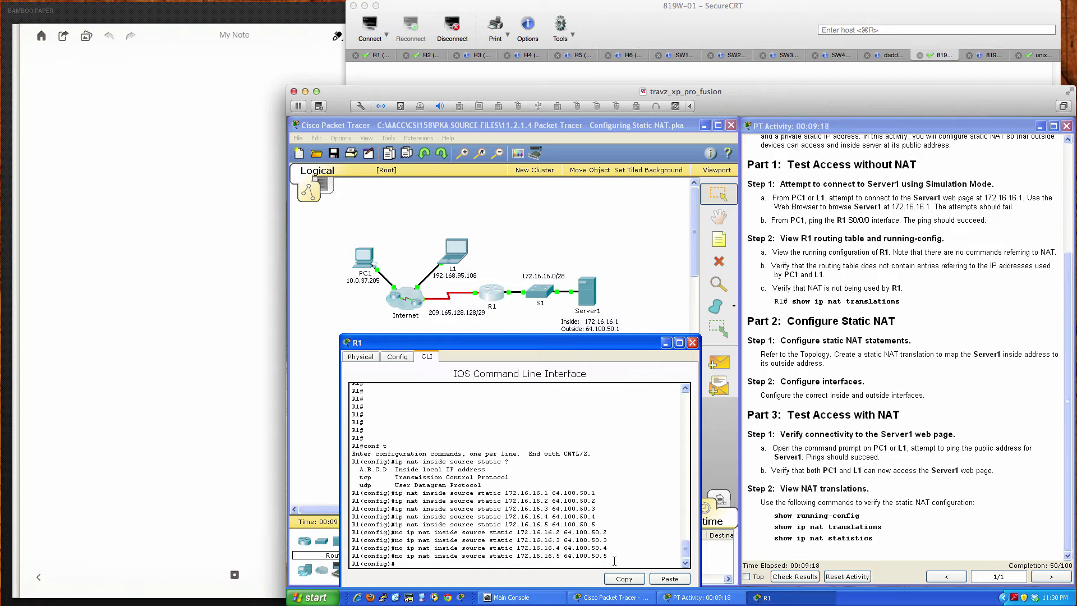
{"action": "key", "text": "Return"}
{"action": "key", "text": "Return"}
{"action": "key", "text": "Return"}
{"action": "key", "text": "Return"}
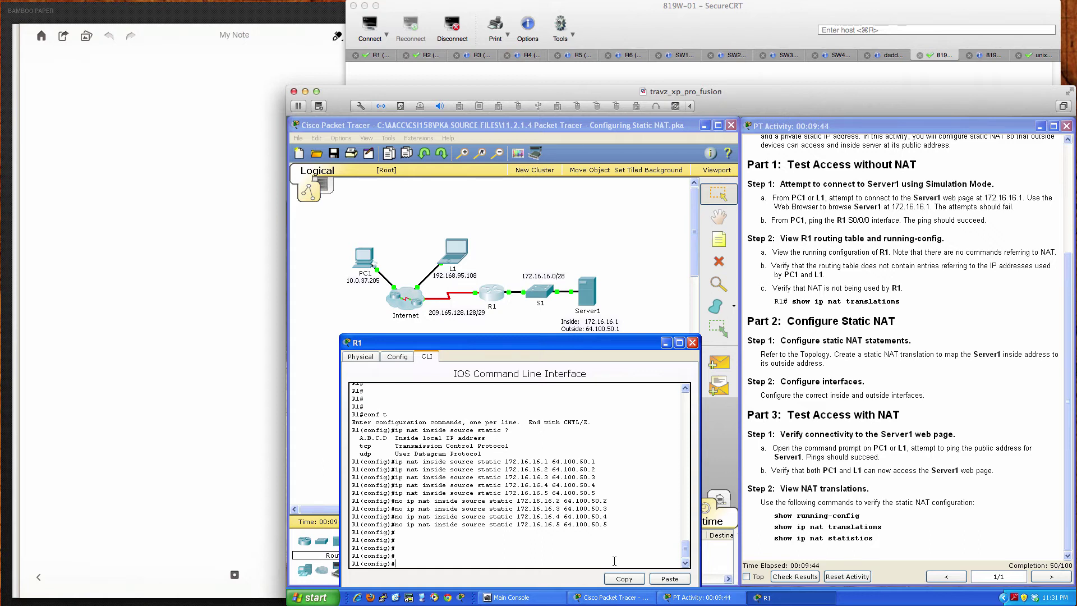
{"action": "key", "text": "Return"}
{"action": "key", "text": "Return"}
{"action": "key", "text": "Return"}
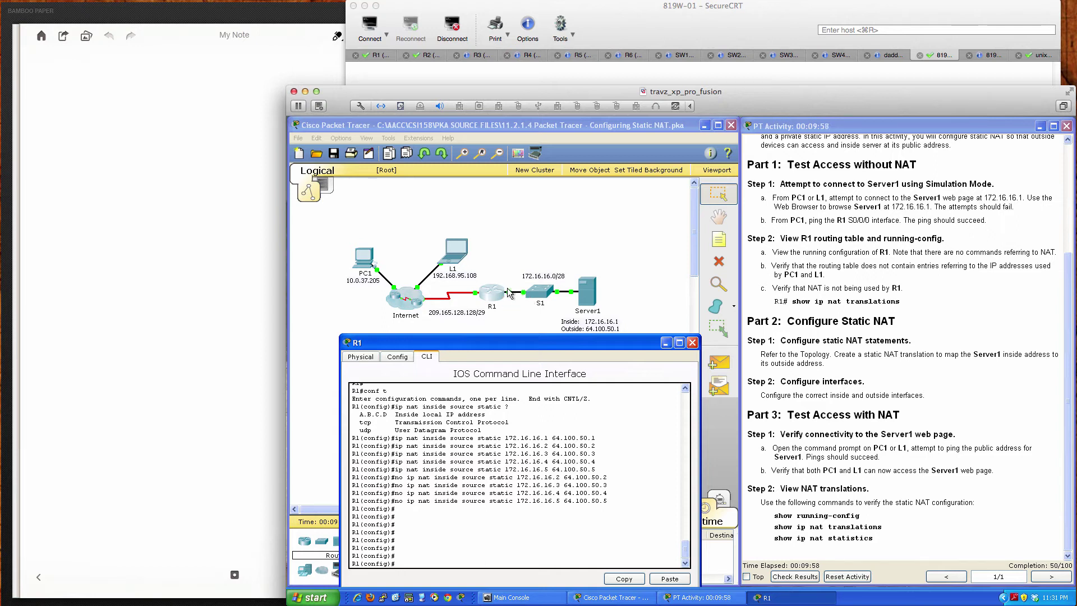
Display the brief IP interface summary from configuration mode with "do sh ip inter bri" to identify the inside and outside interfaces.
{"action": "type", "text": "do sh ip inter bri"}
{"action": "key", "text": "Return"}
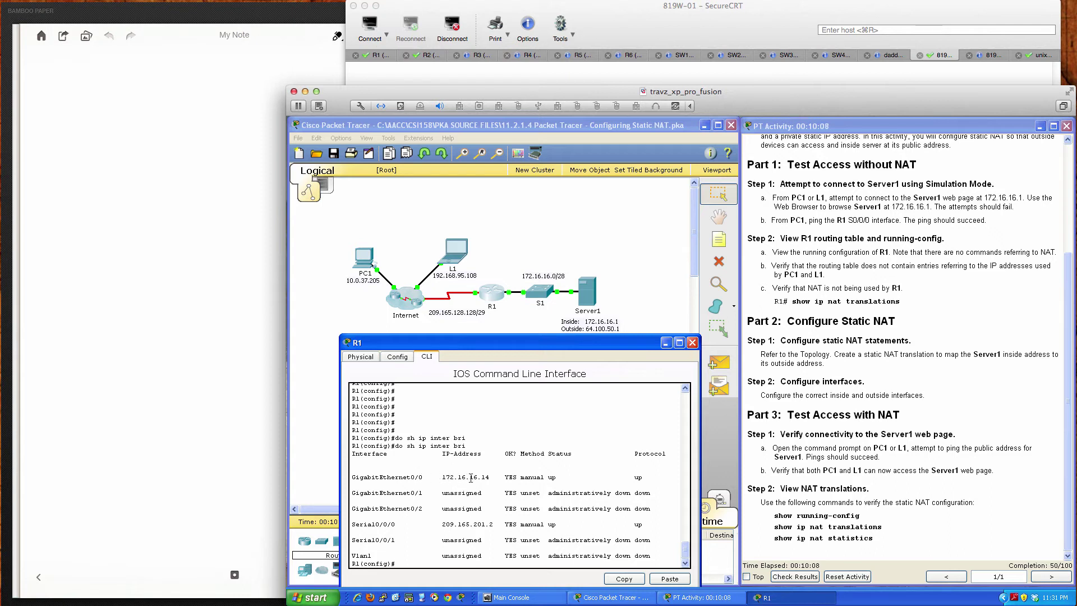
{"action": "left_click_drag", "start_coordinate": [476, 479], "coordinate": [496, 478]}
{"action": "left_click", "coordinate": [420, 477]}
{"action": "key", "text": "Return"}
{"action": "key", "text": "Return"}
{"action": "key", "text": "Return"}
Configure R1's GigabitEthernet 0/0 interface as the NAT inside interface with "ip nat inside".
{"action": "type", "text": "i"}
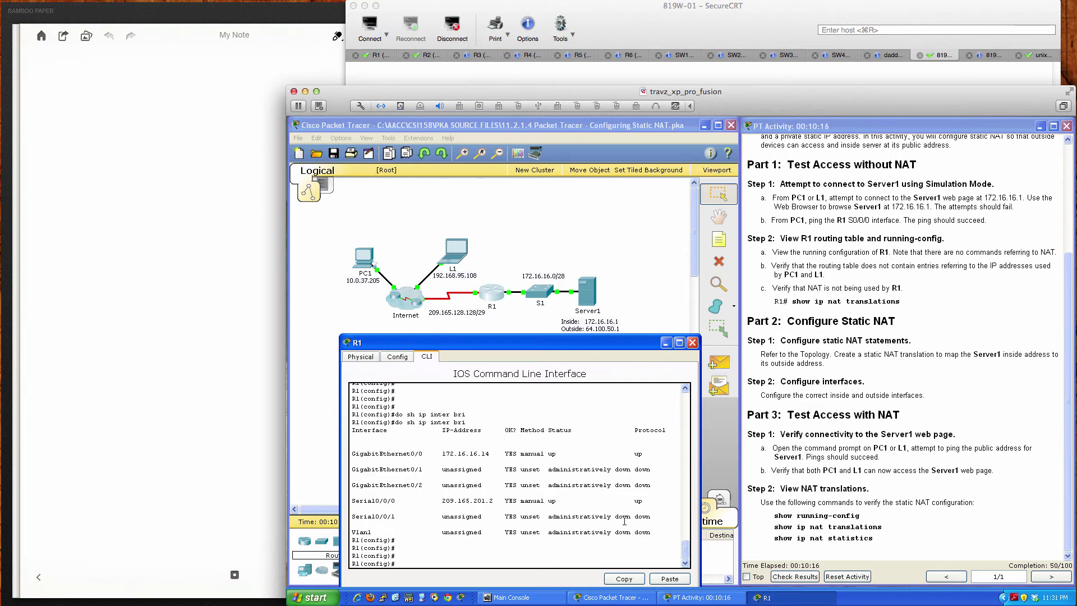
{"action": "type", "text": "nt gi"}
{"action": "key", "text": "Tab"}
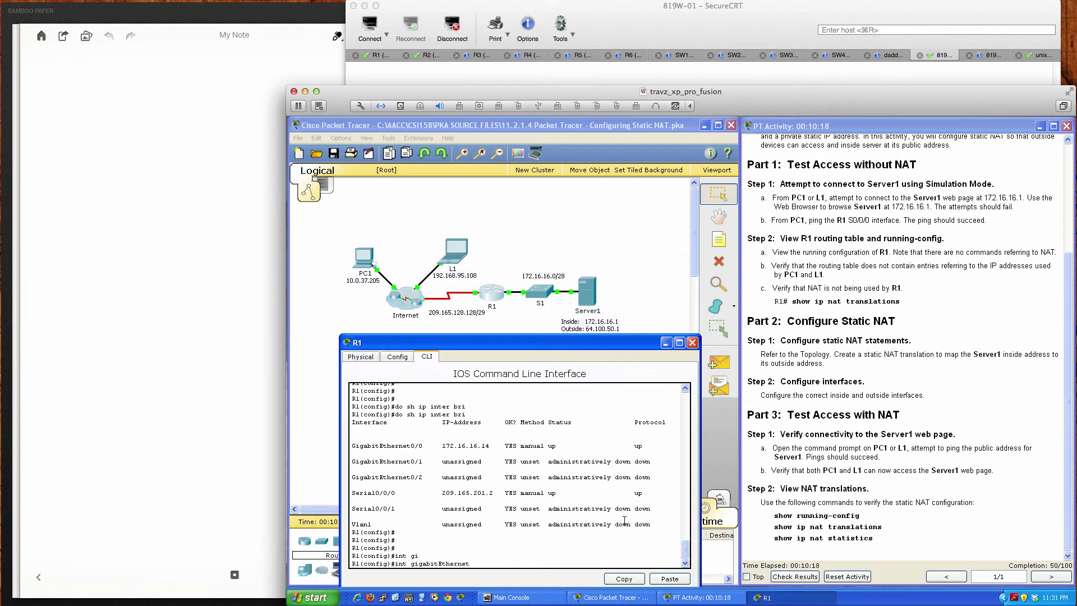
{"action": "type", "text": "0/0"}
{"action": "key", "text": "Return"}
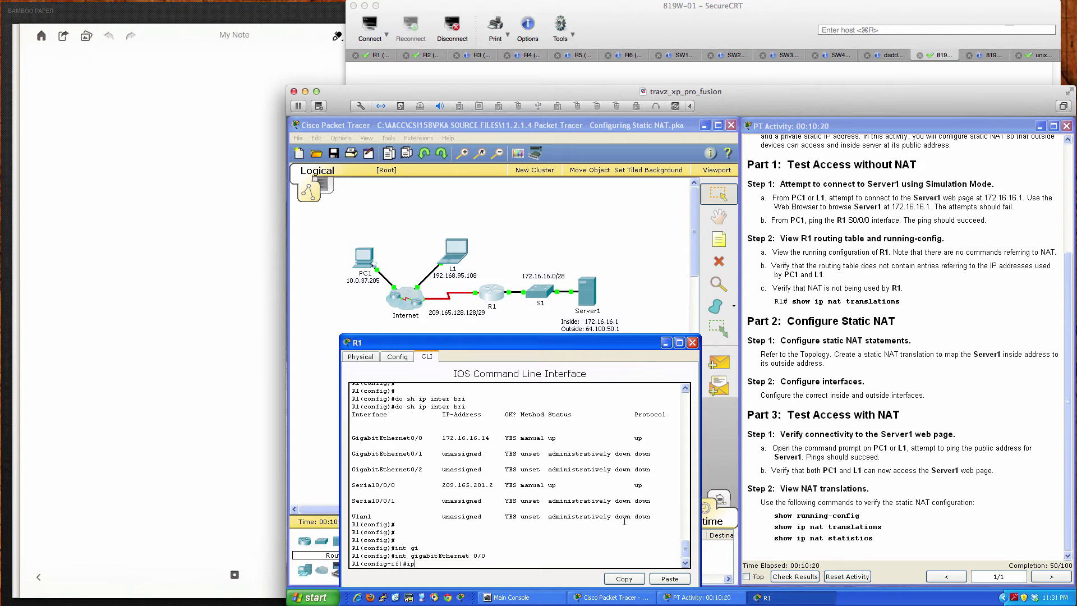
{"action": "type", "text": "ip nat i"}
{"action": "key", "text": "Tab"}
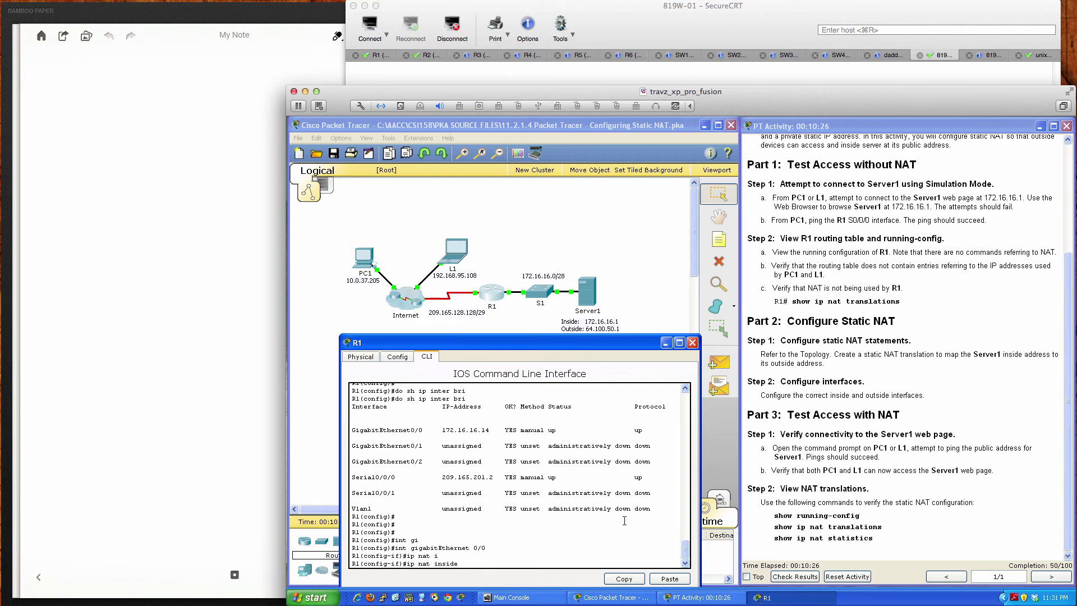
{"action": "key", "text": "Return"}
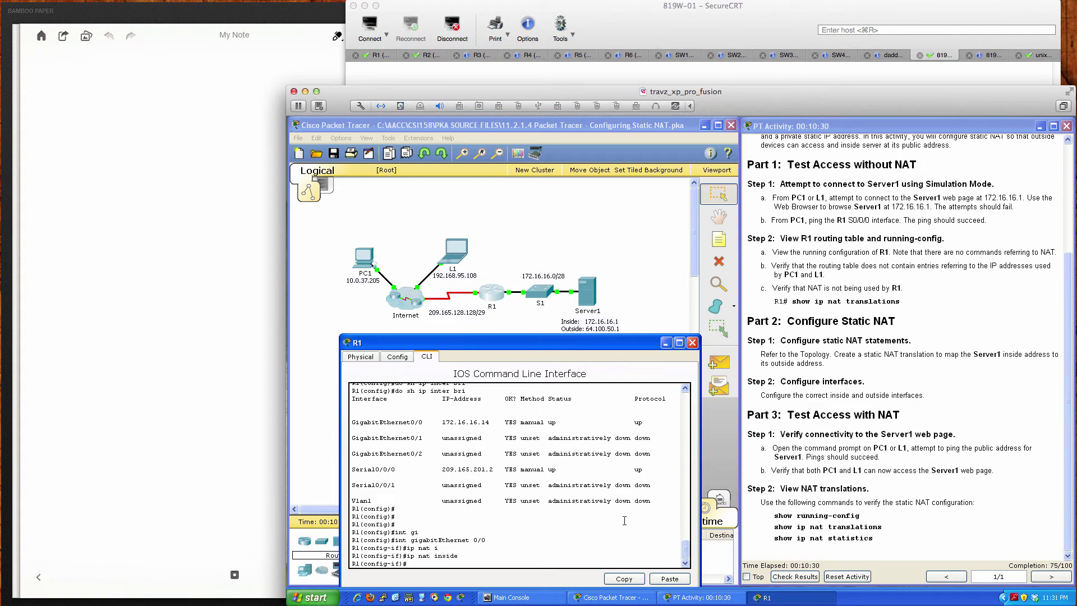
{"action": "key", "text": "Return"}
{"action": "key", "text": "Return"}
{"action": "key", "text": "Return"}
{"action": "key", "text": "Return"}
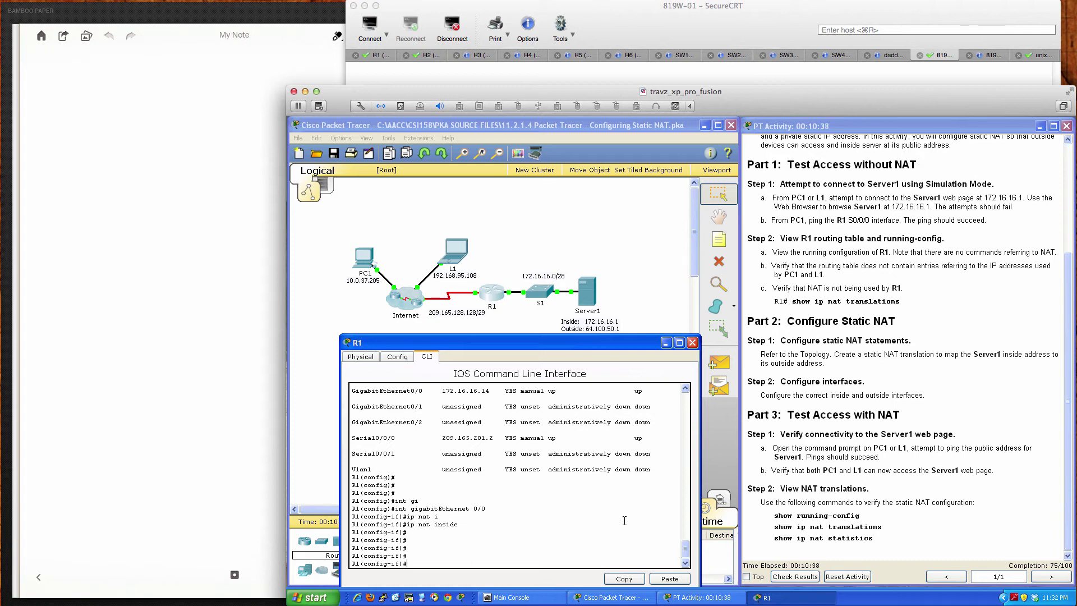
Configure R1's Serial 0/0/0 interface as the NAT outside interface with "ip nat outside".
{"action": "type", "text": "int s09/0/0"}
{"action": "key", "text": "Return"}
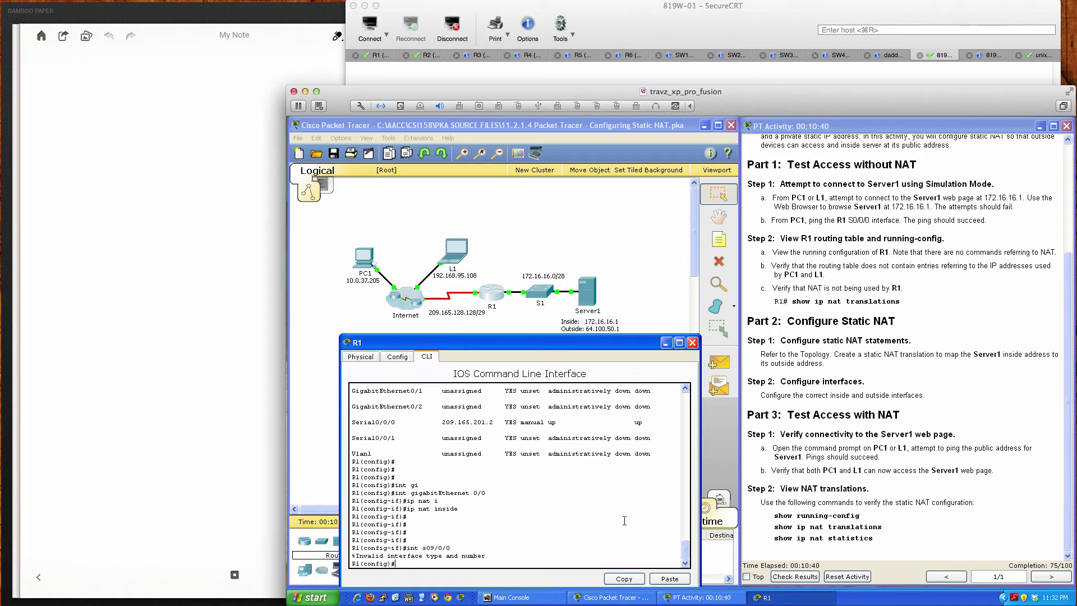
{"action": "key", "text": "Up"}
{"action": "key", "text": "Left"}
{"action": "key", "text": "Left"}
{"action": "key", "text": "Left"}
{"action": "key", "text": "Left"}
{"action": "key", "text": "BackSpace"}
{"action": "key", "text": "Return"}
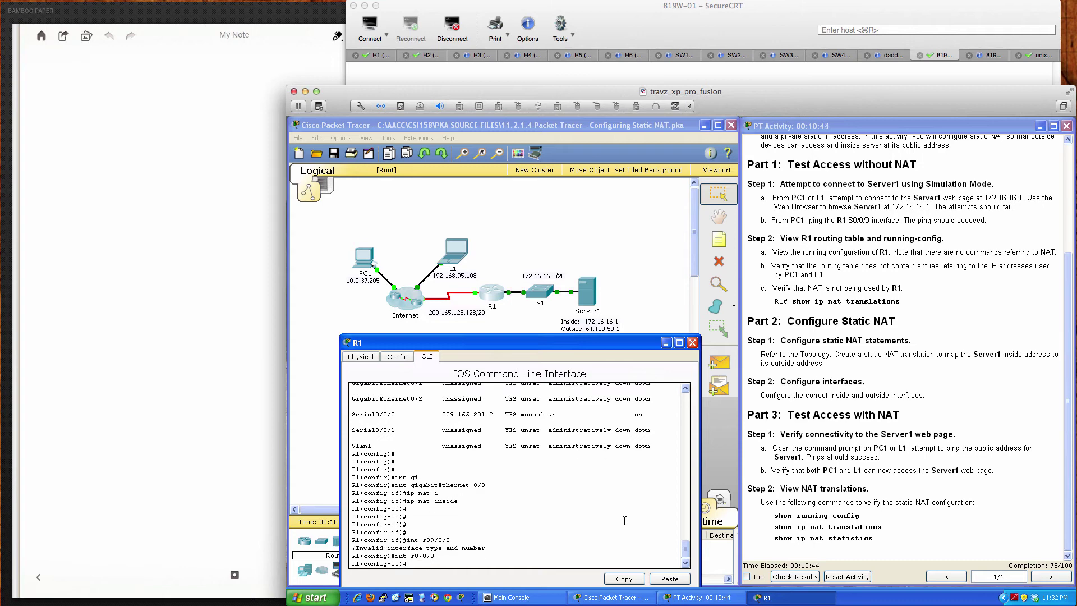
{"action": "type", "text": "ip nat out"}
{"action": "key", "text": "Tab"}
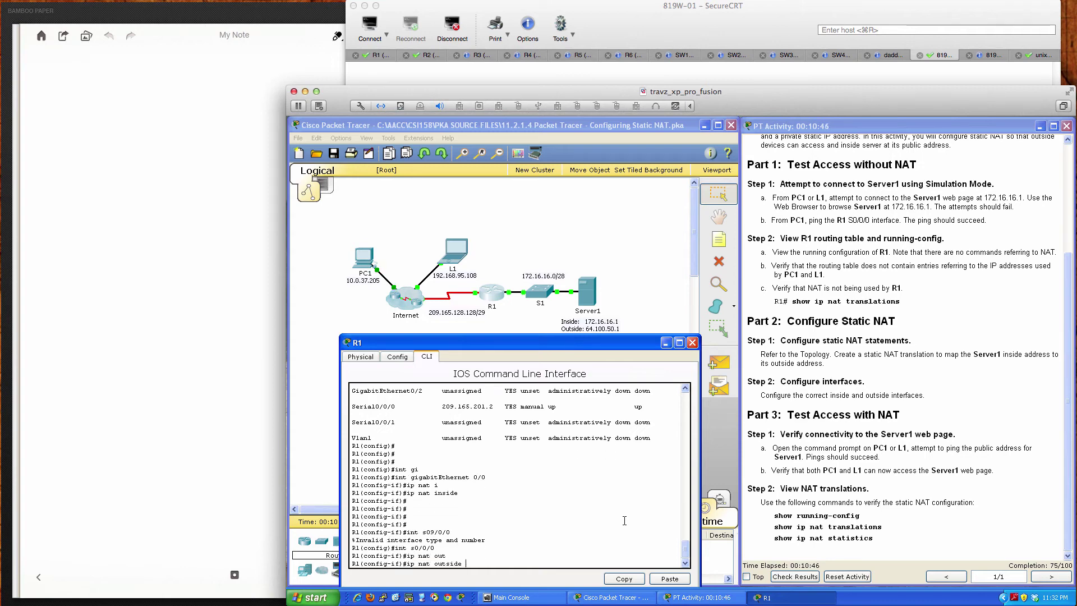
{"action": "key", "text": "Return"}
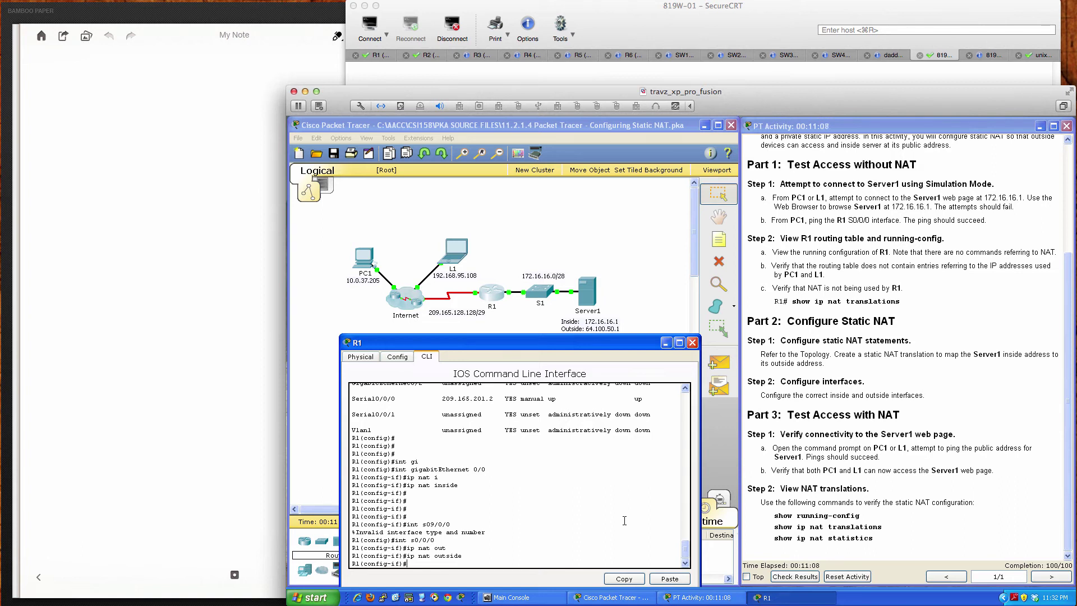
{"action": "key", "text": "Return"}
{"action": "key", "text": "Return"}
{"action": "key", "text": "Return"}
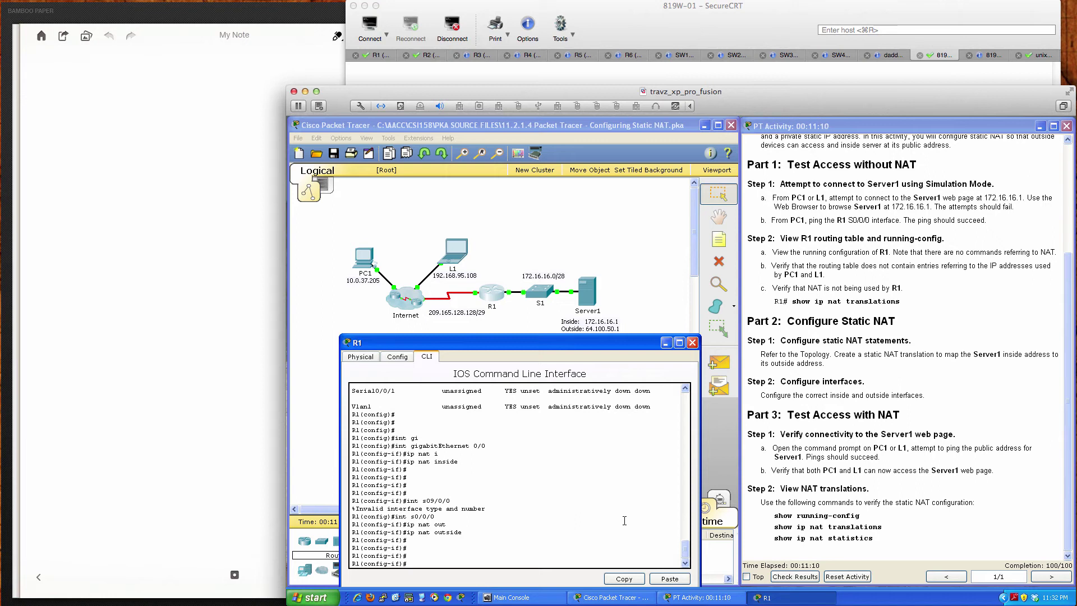
Return R1 to privileged EXEC mode with "end" and save its configuration with "wr mem".
{"action": "type", "text": "end"}
{"action": "key", "text": "Return"}
{"action": "key", "text": "Return"}
{"action": "key", "text": "Return"}
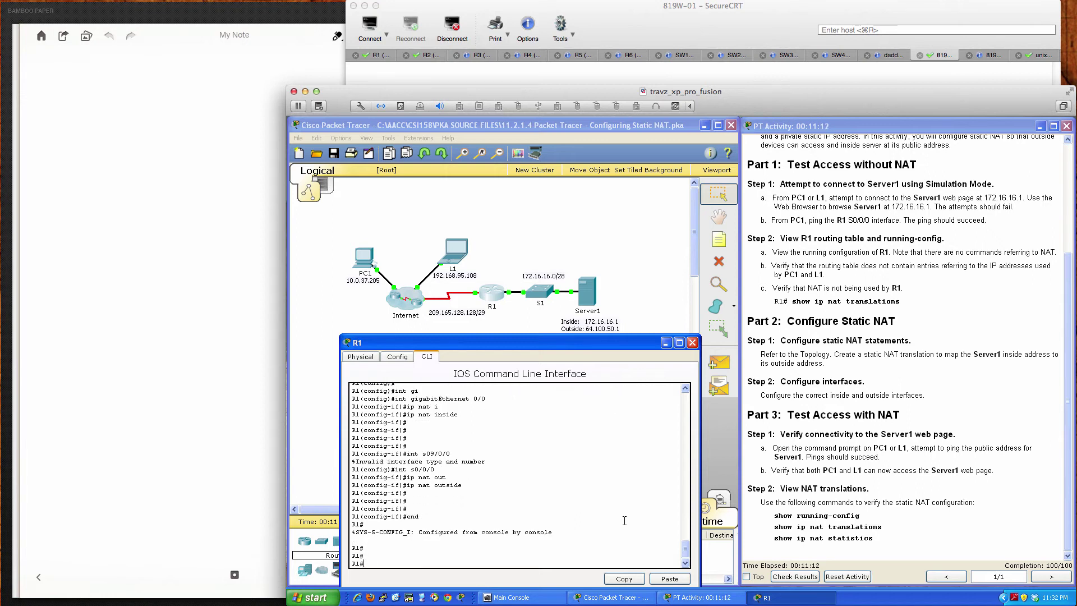
{"action": "type", "text": "wr mem"}
{"action": "key", "text": "Return"}
{"action": "key", "text": "Return"}
{"action": "key", "text": "Return"}
{"action": "key", "text": "Return"}
Display R1's full running configuration with "sh run" to verify the NAT interface and static translation commands.
{"action": "type", "text": "sh run"}
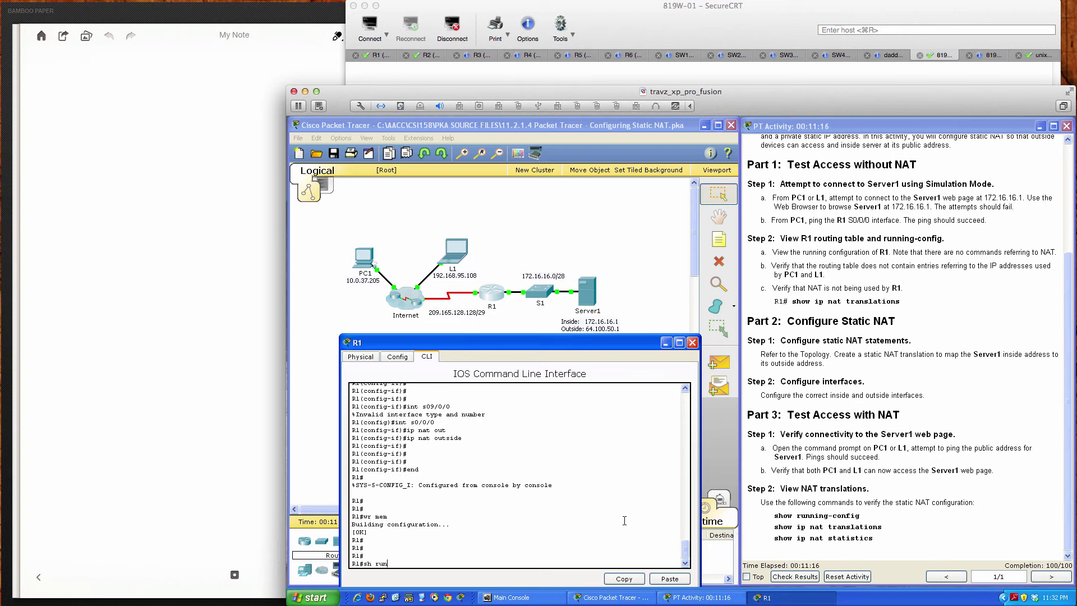
{"action": "key", "text": "Return"}
{"action": "key", "text": "Return"}
{"action": "key", "text": "Return"}
{"action": "key", "text": "Return"}
{"action": "key", "text": "Return"}
{"action": "key", "text": "Return"}
{"action": "key", "text": "Return"}
{"action": "key", "text": "Return"}
{"action": "key", "text": "Return"}
{"action": "key", "text": "Return"}
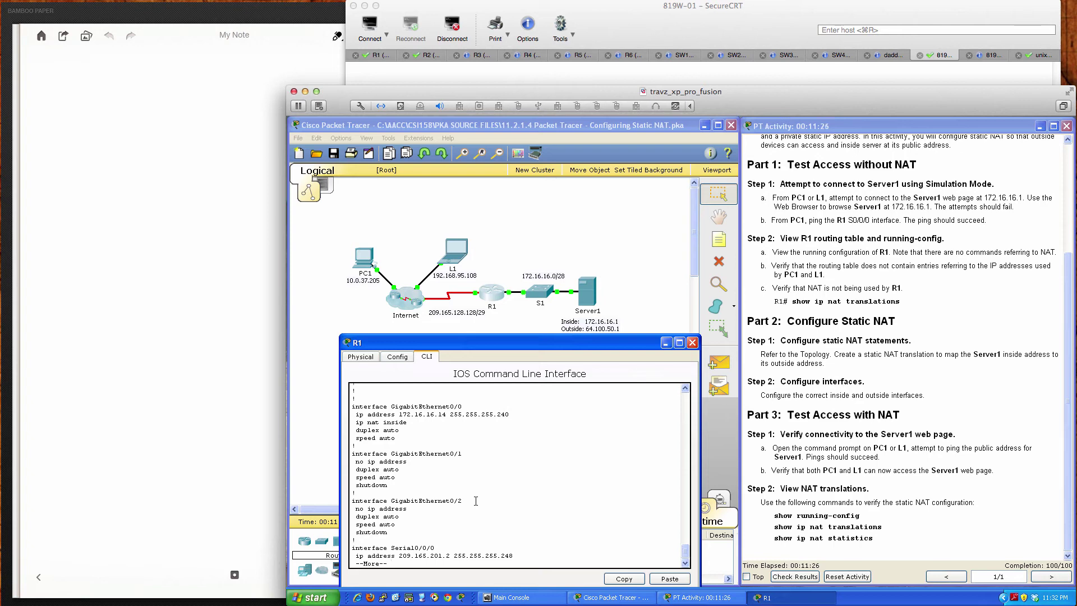
{"action": "key", "text": "Return"}
{"action": "key", "text": "Return"}
{"action": "key", "text": "Return"}
{"action": "key", "text": "Return"}
{"action": "key", "text": "Return"}
{"action": "key", "text": "Return"}
{"action": "key", "text": "Return"}
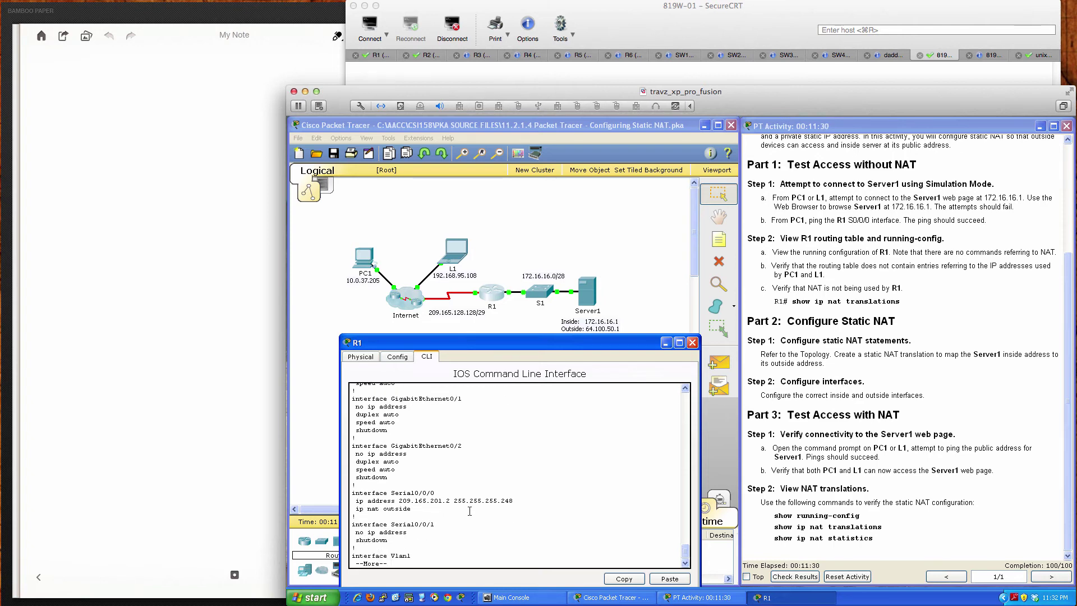
{"action": "key", "text": "space"}
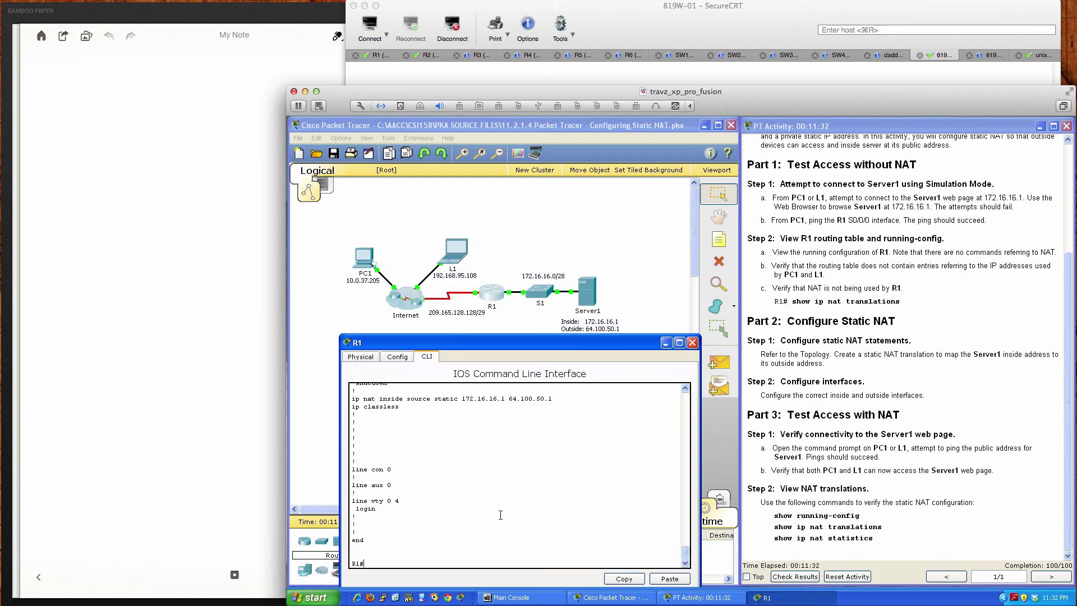
Display R1's NAT table with "sh ip nat translations" and examine the inside global and inside local addresses.
{"action": "type", "text": "sh ip nat tr"}
{"action": "key", "text": "Tab"}
{"action": "key", "text": "Return"}
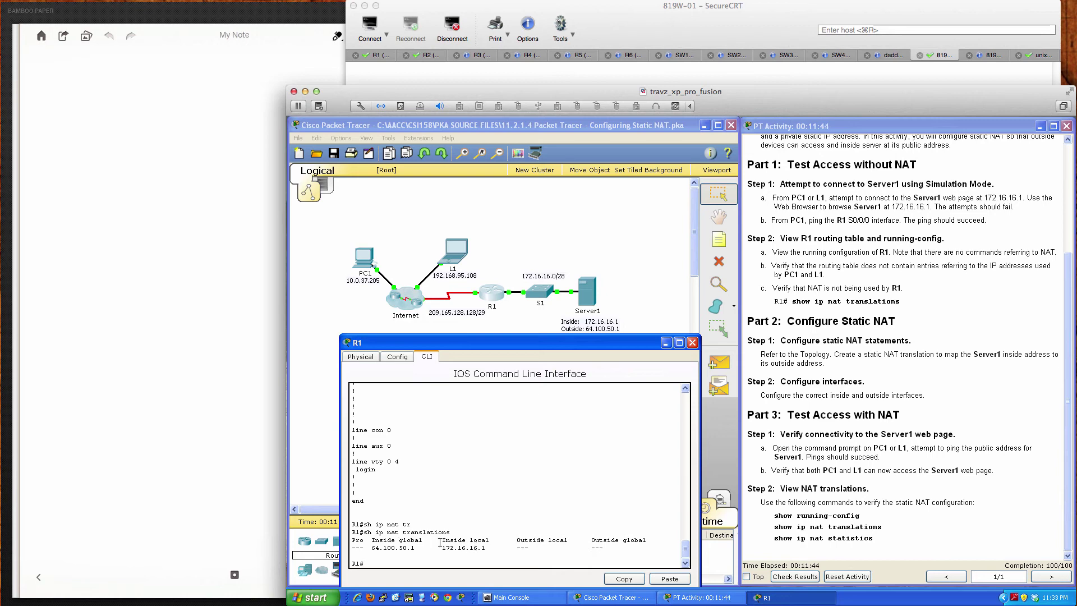
{"action": "left_click_drag", "start_coordinate": [372, 541], "coordinate": [415, 548]}
{"action": "left_click", "coordinate": [445, 544]}
{"action": "left_click_drag", "start_coordinate": [443, 540], "coordinate": [487, 548]}
{"action": "left_click", "coordinate": [475, 549]}
Load Server1's web page at its public address 64.100.50.1 in PC1's web browser.
{"action": "left_click", "coordinate": [370, 261]}
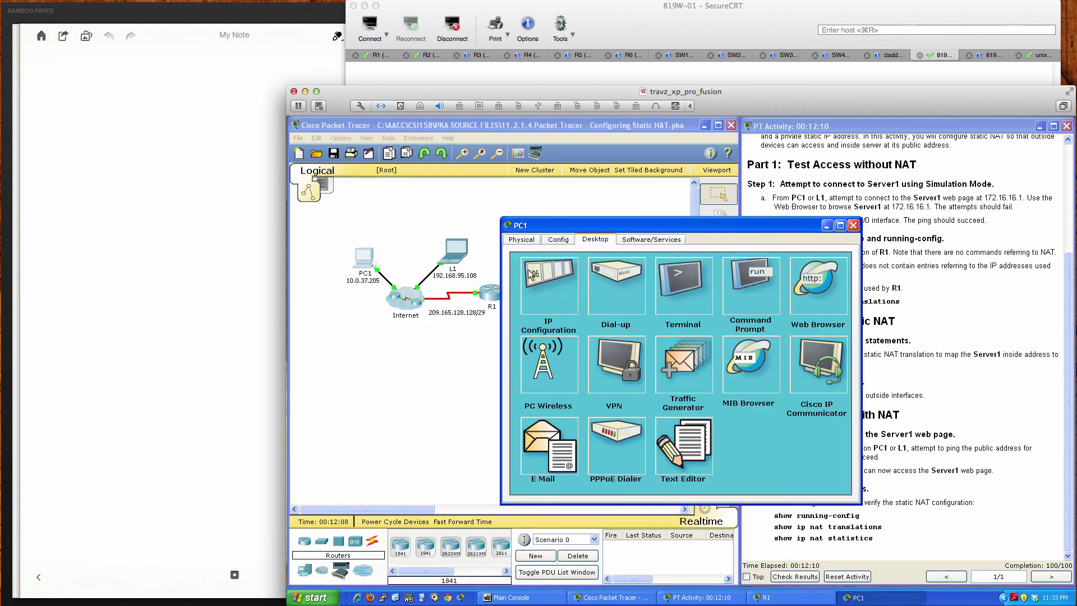
{"action": "left_click", "coordinate": [796, 291]}
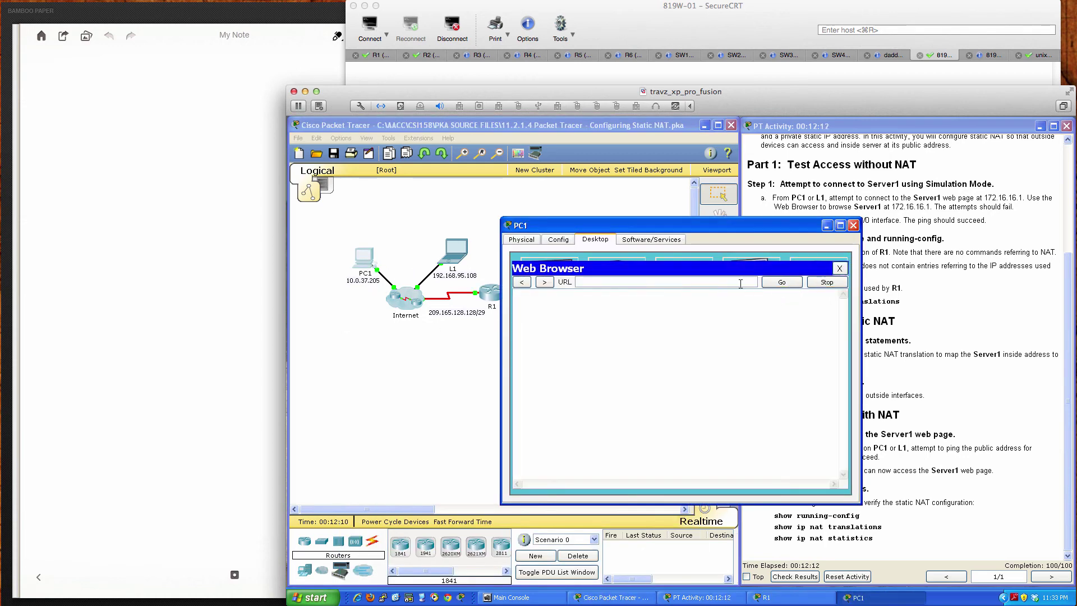
{"action": "left_click", "coordinate": [719, 282]}
{"action": "type", "text": "64.100.50.1"}
{"action": "key", "text": "Return"}
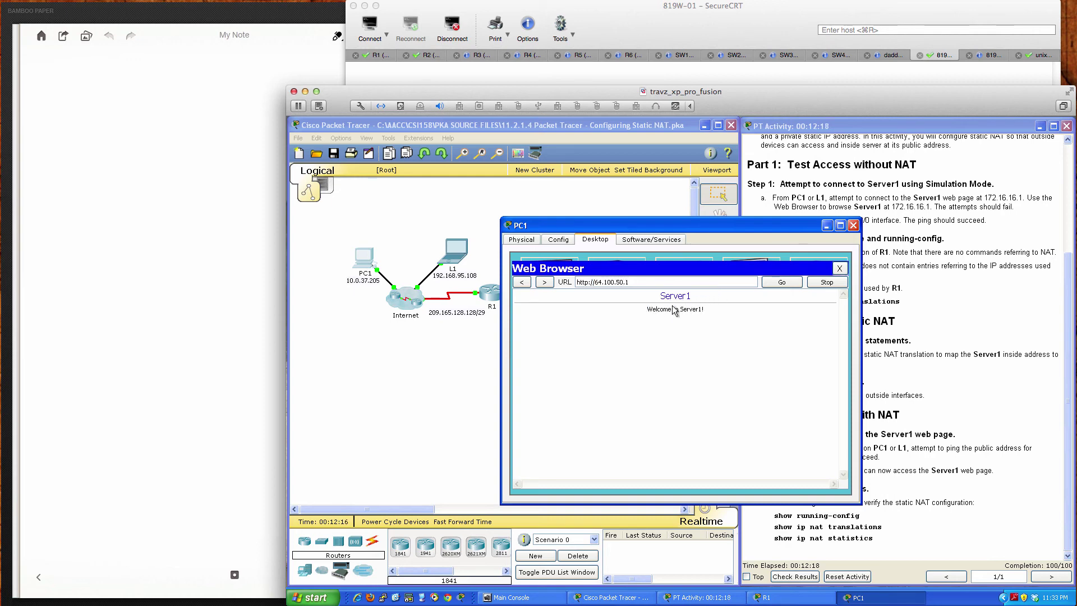
{"action": "left_click", "coordinate": [838, 268]}
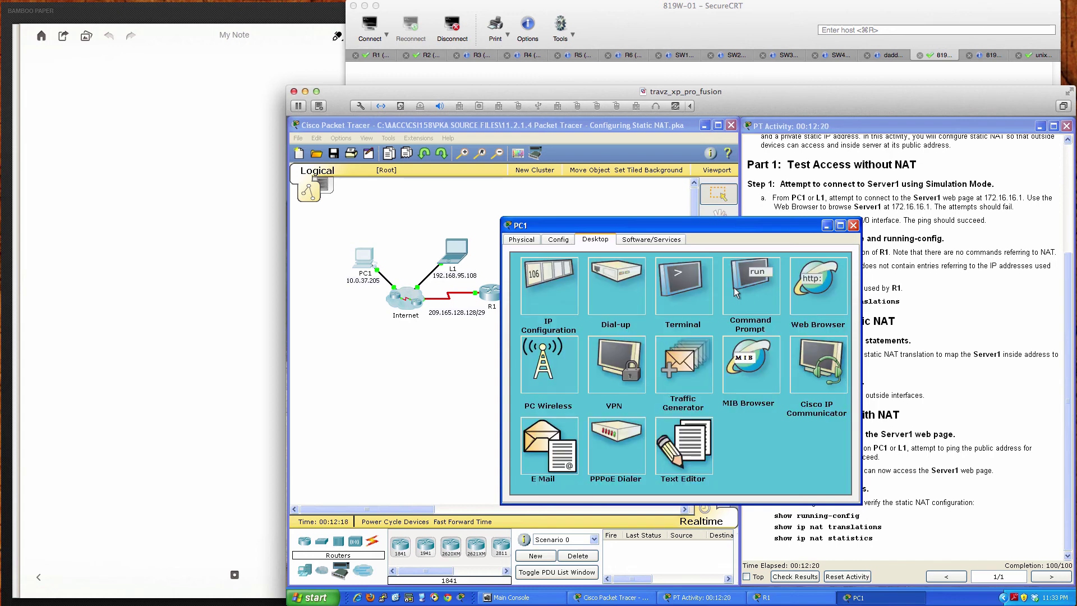
Ping 64.100.50.1 from PC1's command prompt and close PC1.
{"action": "left_click", "coordinate": [734, 287]}
{"action": "key", "text": "Up"}
{"action": "key", "text": "Up"}
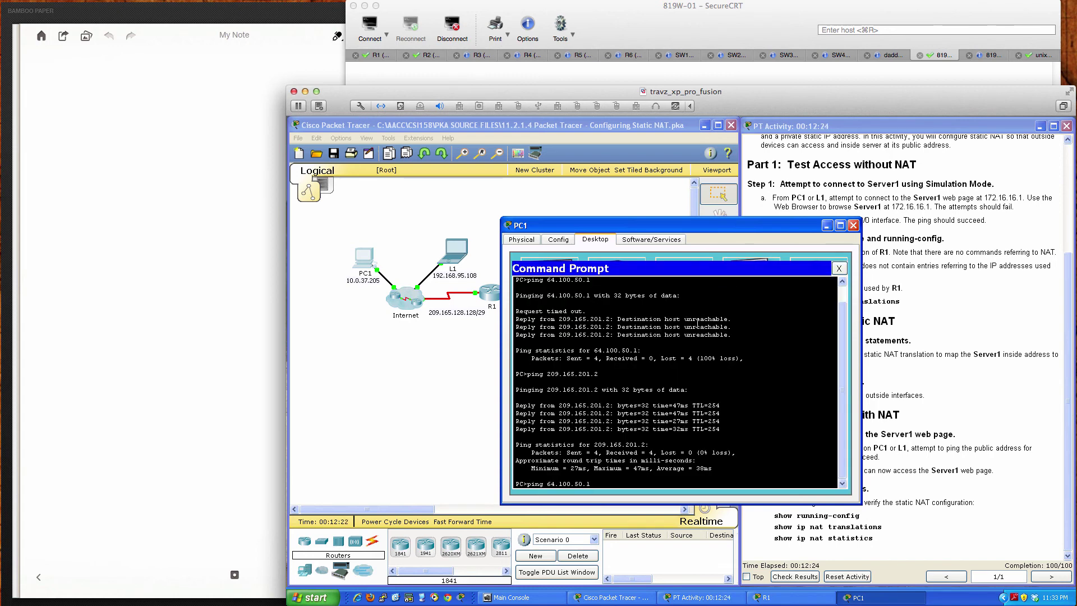
{"action": "key", "text": "Return"}
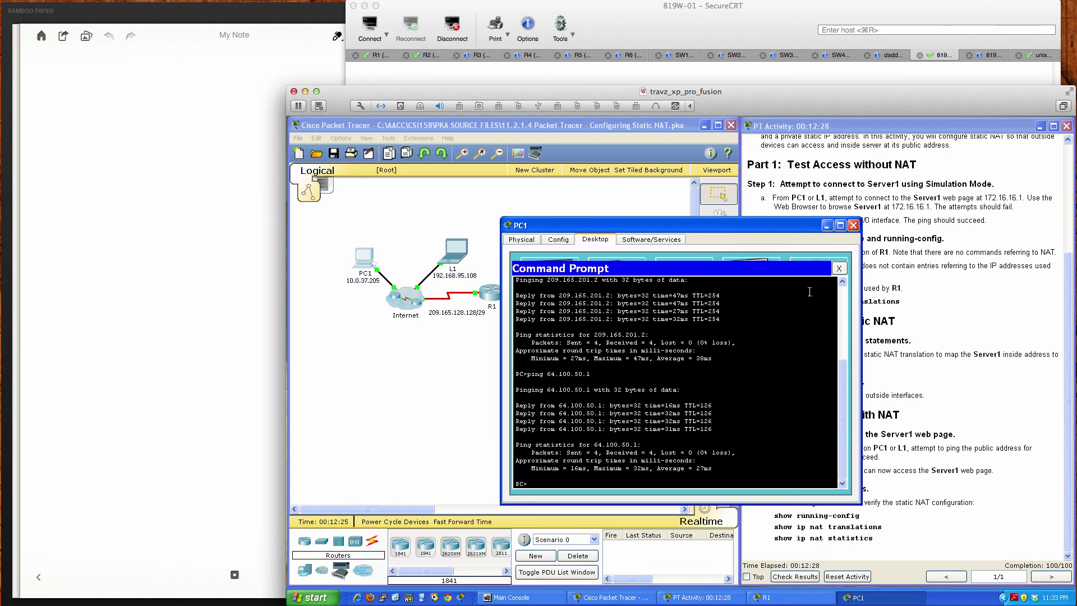
{"action": "left_click", "coordinate": [838, 268]}
{"action": "left_click", "coordinate": [852, 225]}
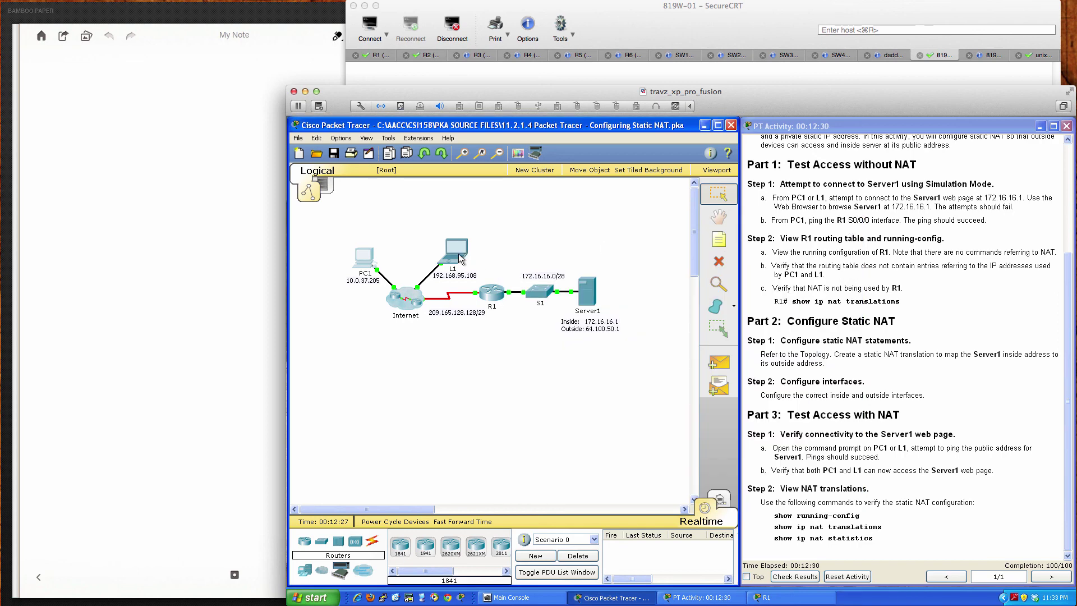
Load Server1's web page at 64.100.50.1 in laptop L1's web browser.
{"action": "left_click", "coordinate": [459, 257]}
{"action": "left_click", "coordinate": [816, 286]}
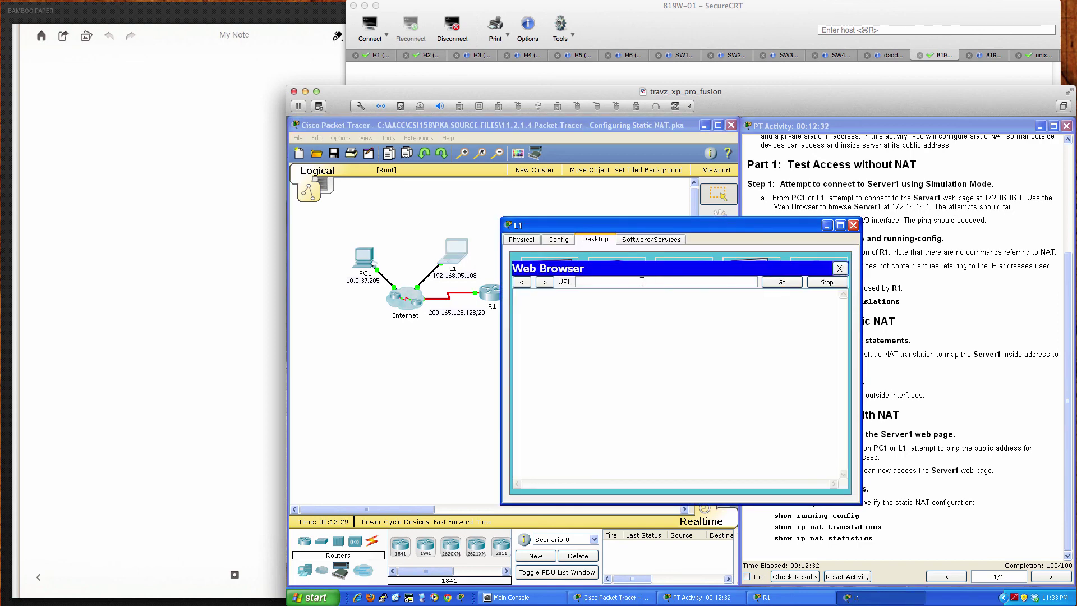
{"action": "left_click", "coordinate": [637, 282]}
{"action": "type", "text": "64.100.50.1"}
{"action": "key", "text": "Return"}
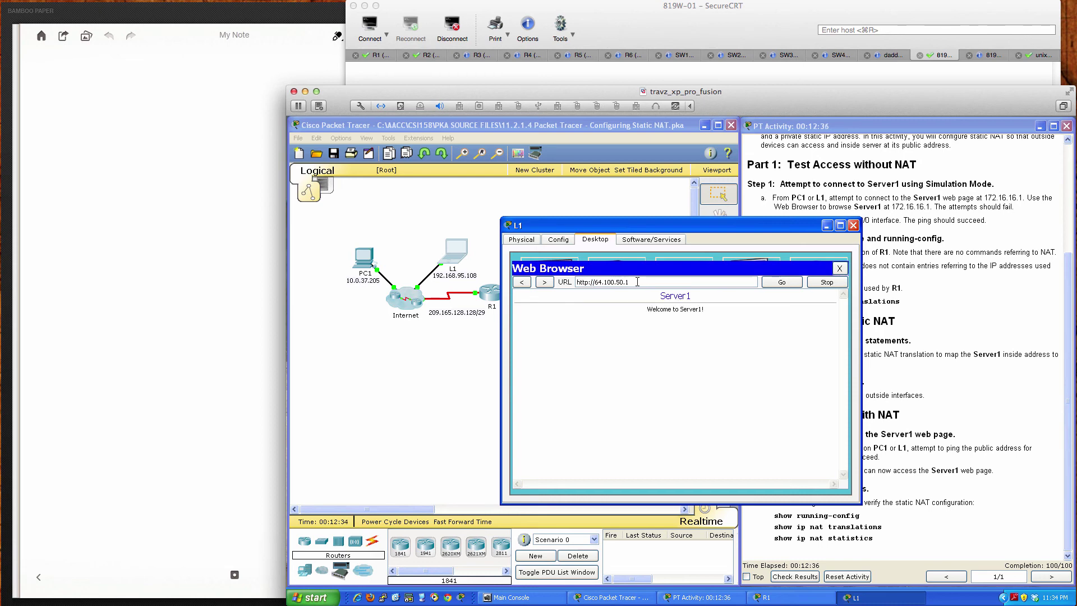
Ping Server1's public address 64.100.50.1 from L1's command prompt and close L1.
{"action": "left_click", "coordinate": [836, 269]}
{"action": "left_click", "coordinate": [744, 283]}
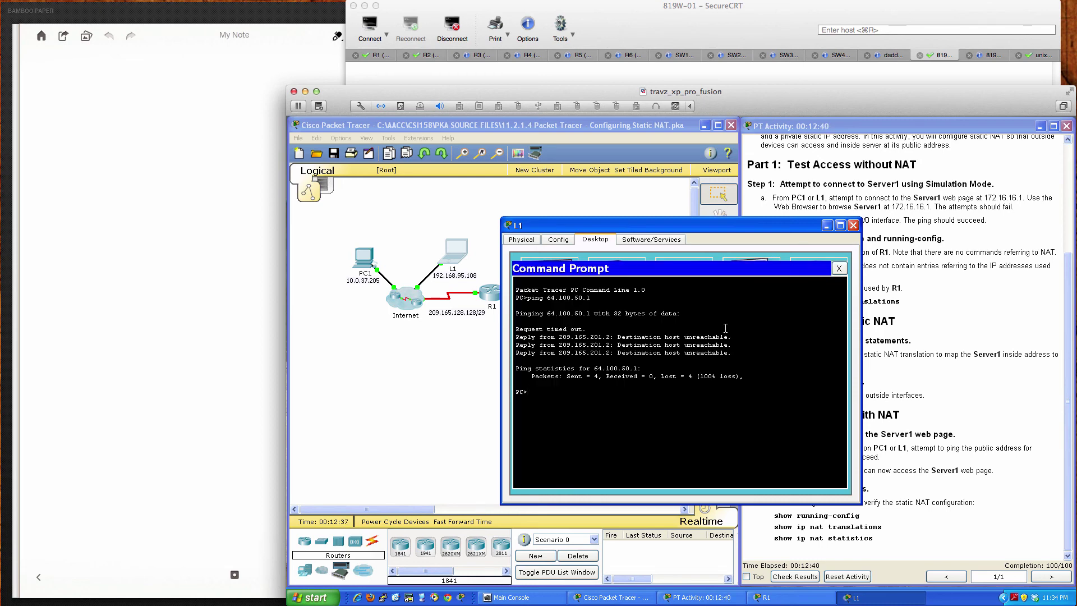
{"action": "key", "text": "Up"}
{"action": "key", "text": "Return"}
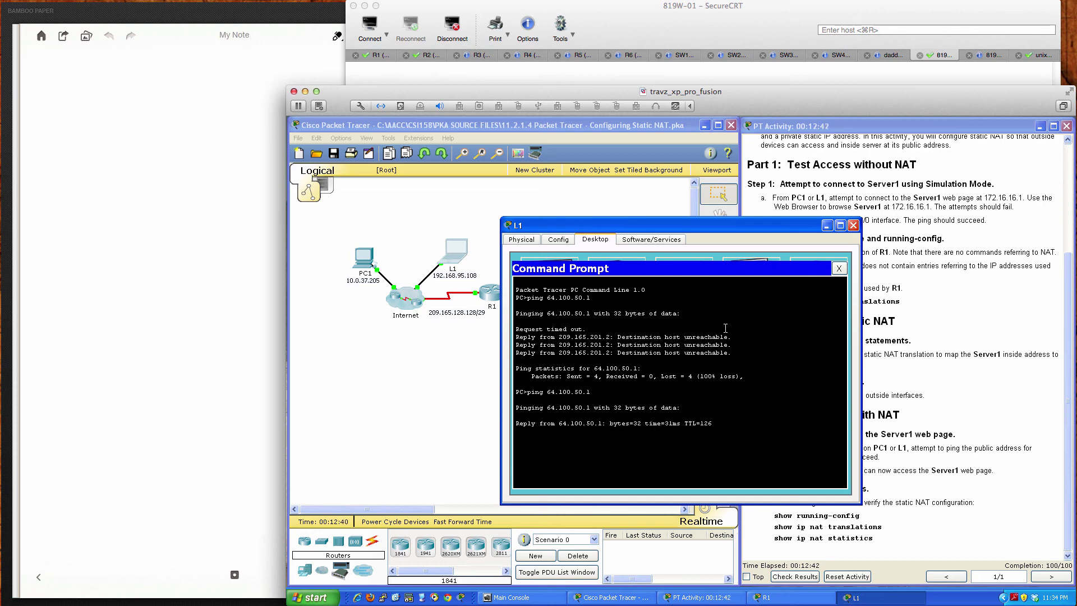
{"action": "left_click", "coordinate": [844, 273]}
{"action": "left_click", "coordinate": [853, 225]}
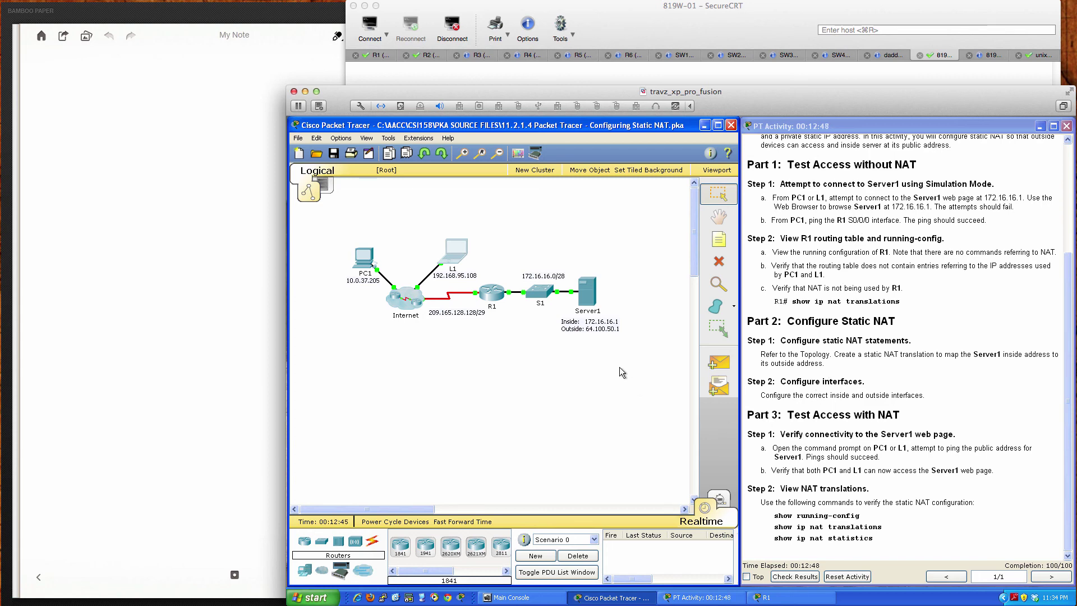
Display R1's NAT statistics with "sh ip nat statistics" and examine the translation totals, interfaces, hits and misses.
{"action": "left_click", "coordinate": [495, 296]}
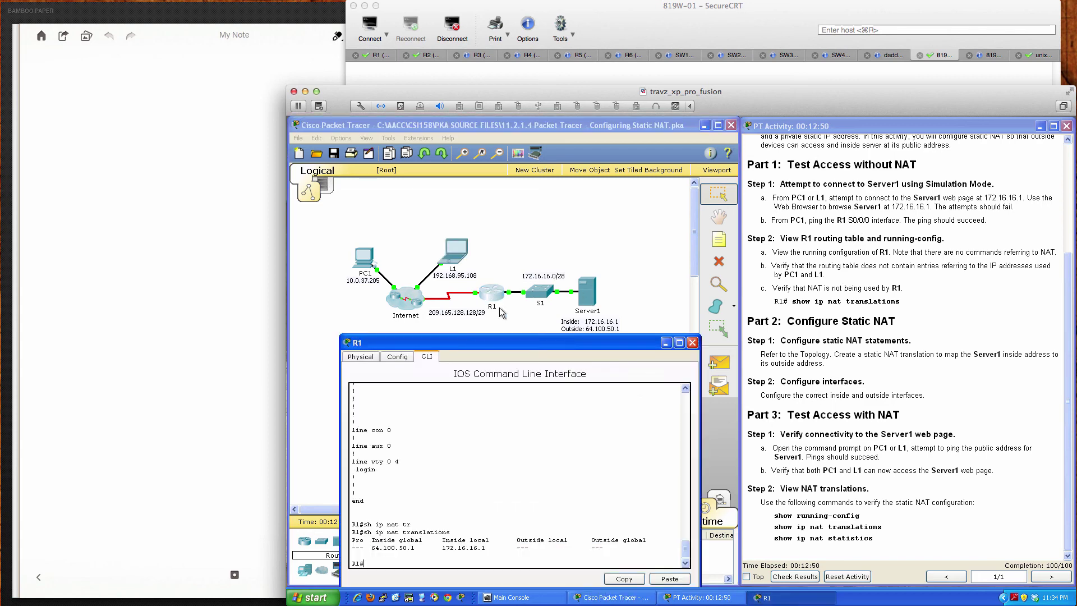
{"action": "left_click_drag", "start_coordinate": [519, 345], "coordinate": [500, 325]}
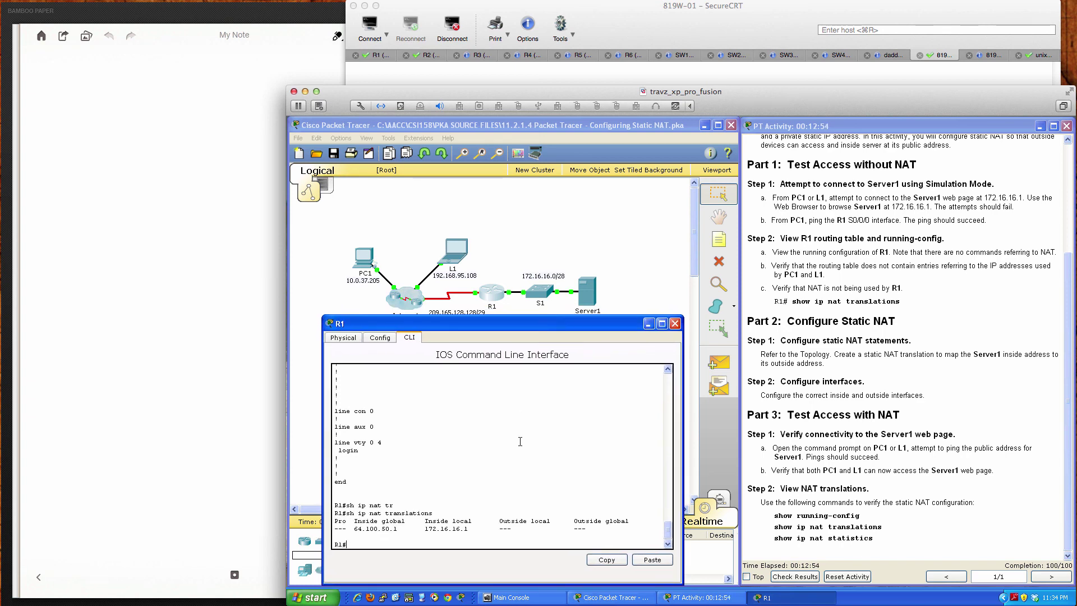
{"action": "type", "text": "sh ip nat st"}
{"action": "key", "text": "Tab"}
{"action": "key", "text": "Return"}
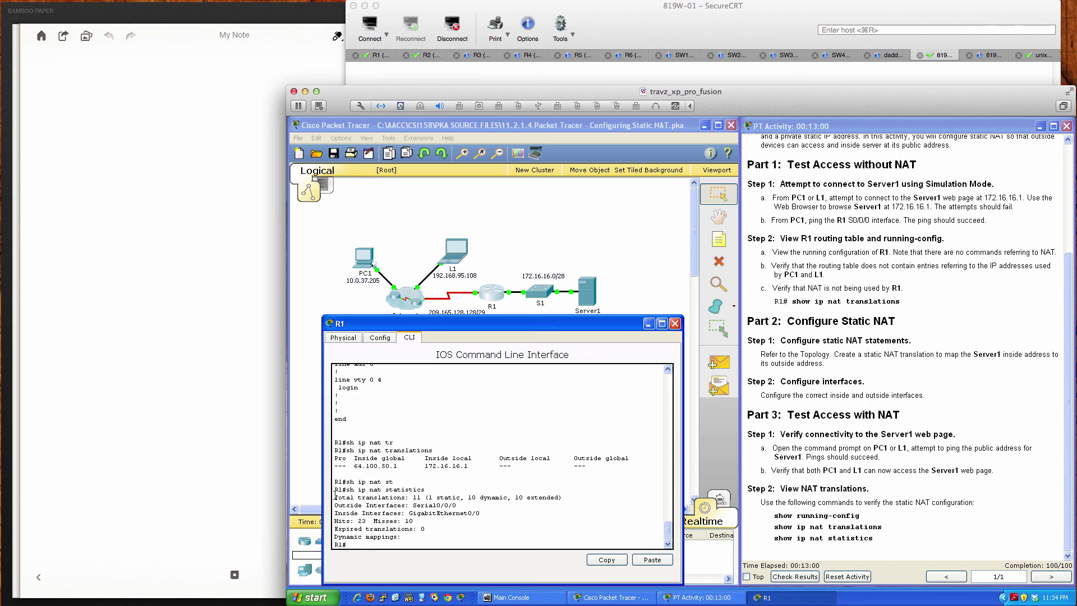
{"action": "left_click_drag", "start_coordinate": [335, 497], "coordinate": [455, 536]}
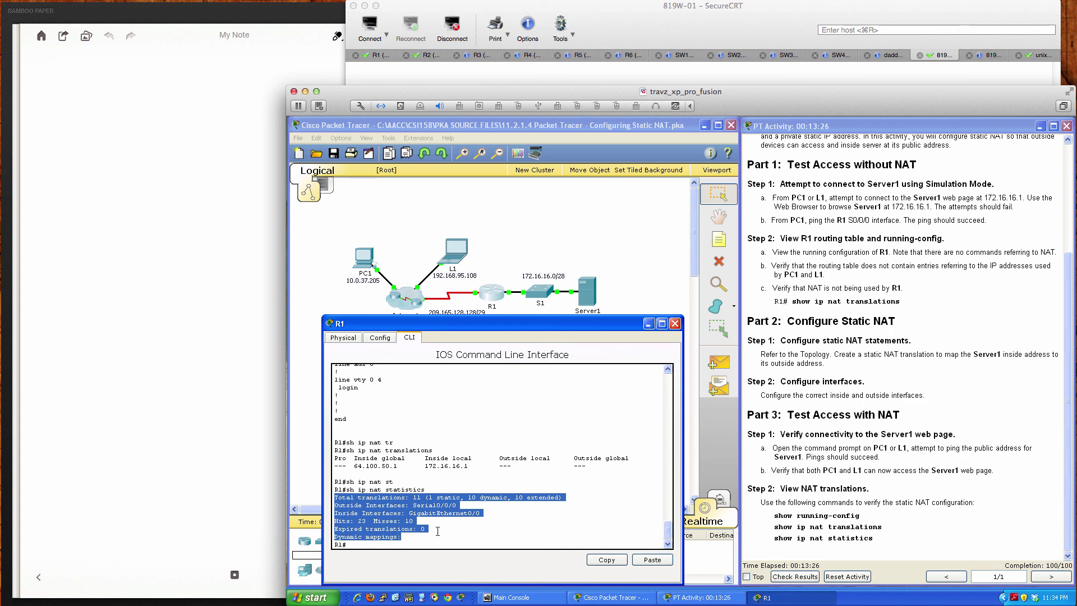
{"action": "left_click", "coordinate": [418, 536]}
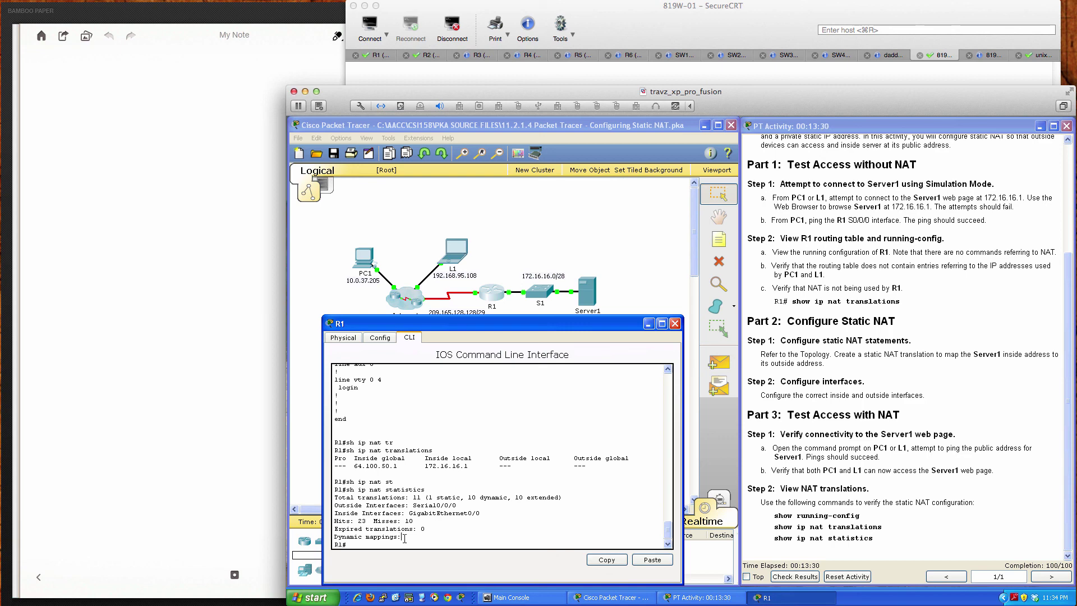
Display R1's full running configuration with "sh run", examine the static NAT statement, and close R1.
{"action": "type", "text": "sh run"}
{"action": "key", "text": "Return"}
{"action": "key", "text": "space"}
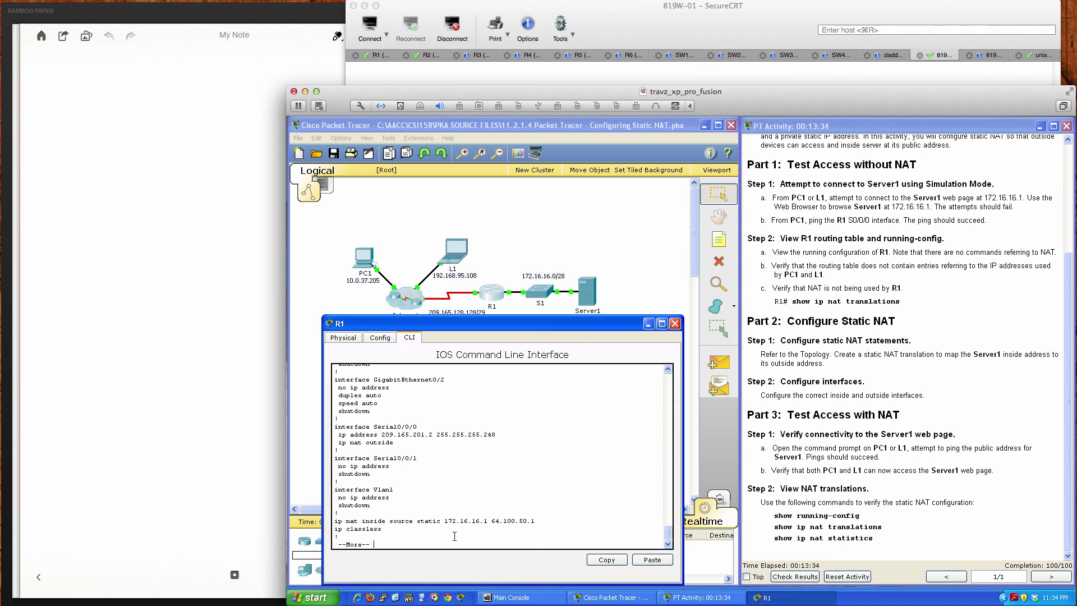
{"action": "key", "text": "space"}
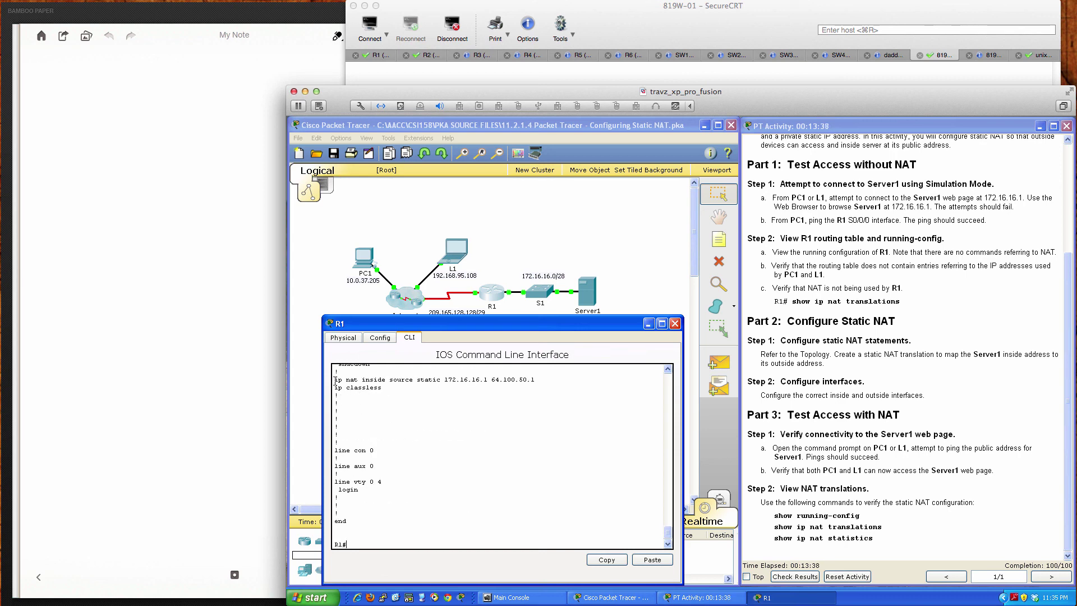
{"action": "left_click_drag", "start_coordinate": [335, 379], "coordinate": [533, 381]}
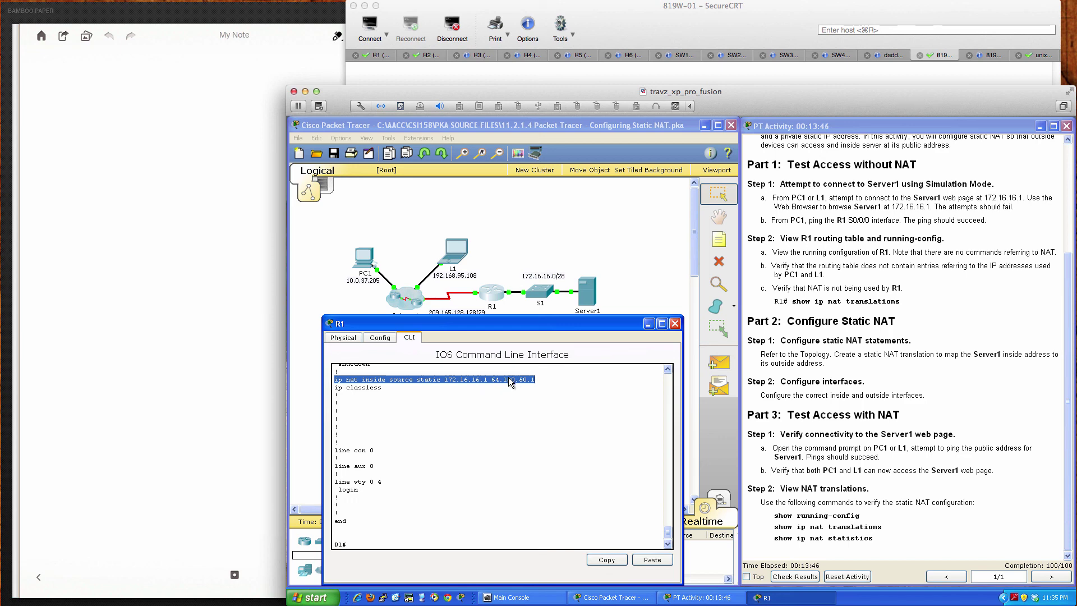
{"action": "left_click", "coordinate": [548, 380]}
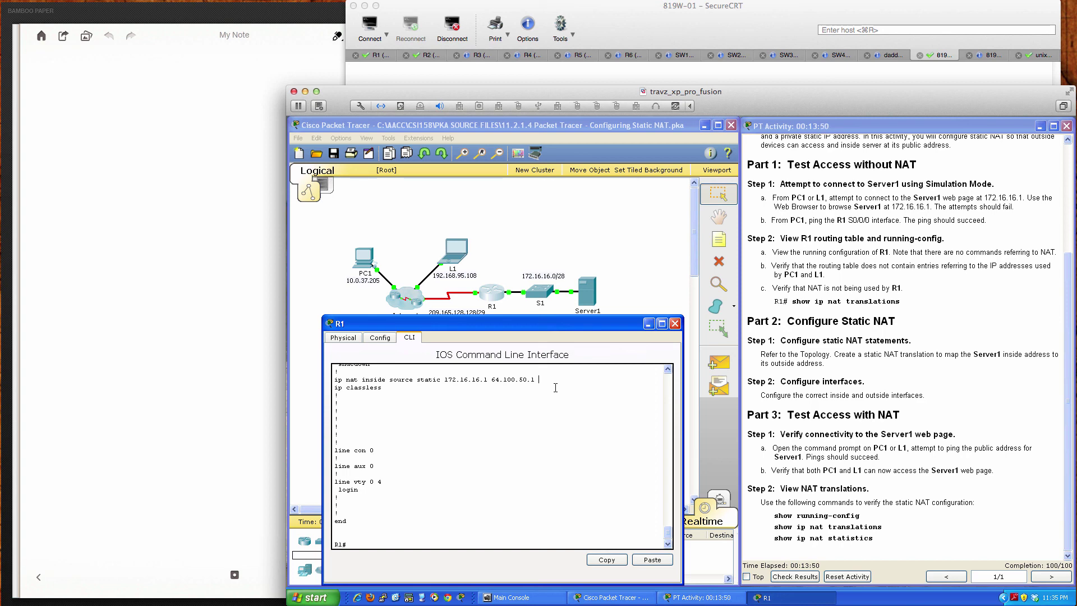
{"action": "left_click", "coordinate": [675, 324]}
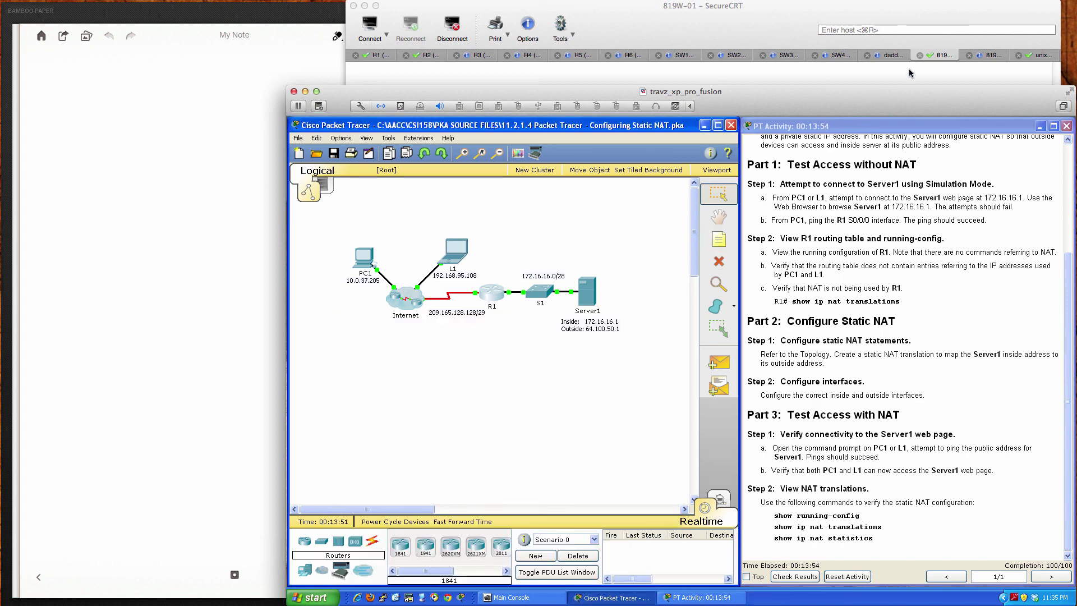